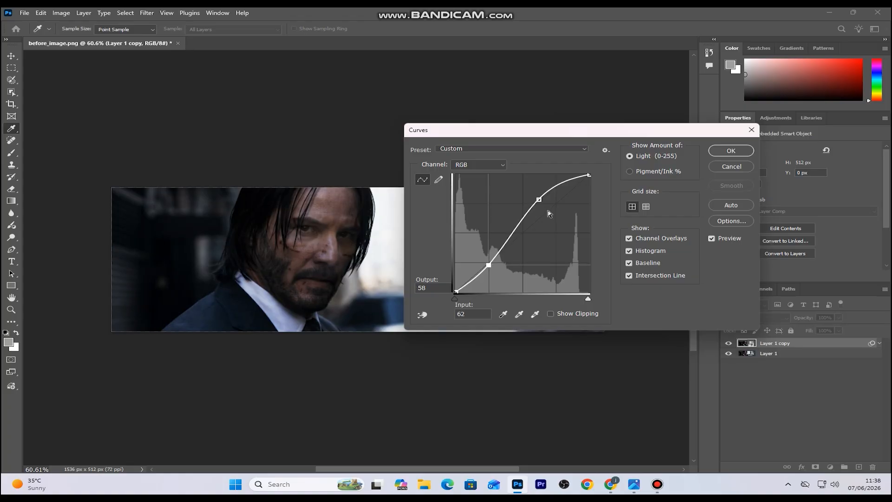
# - Shape the RGB curve into an S with points at input 63, output 53 and input 170, output 211, and apply it
pyautogui.moveTo(539, 200); pyautogui.dragTo(553, 202)
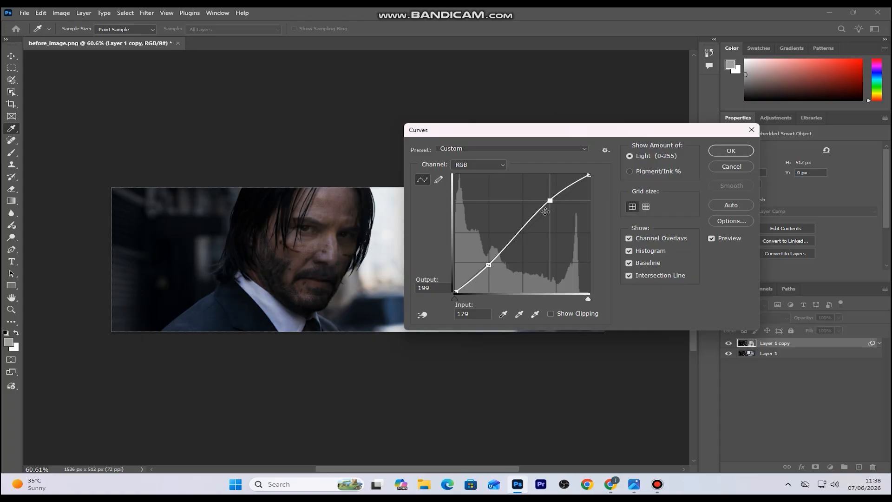
pyautogui.click(490, 265)
pyautogui.moveTo(489, 265); pyautogui.dragTo(489, 267)
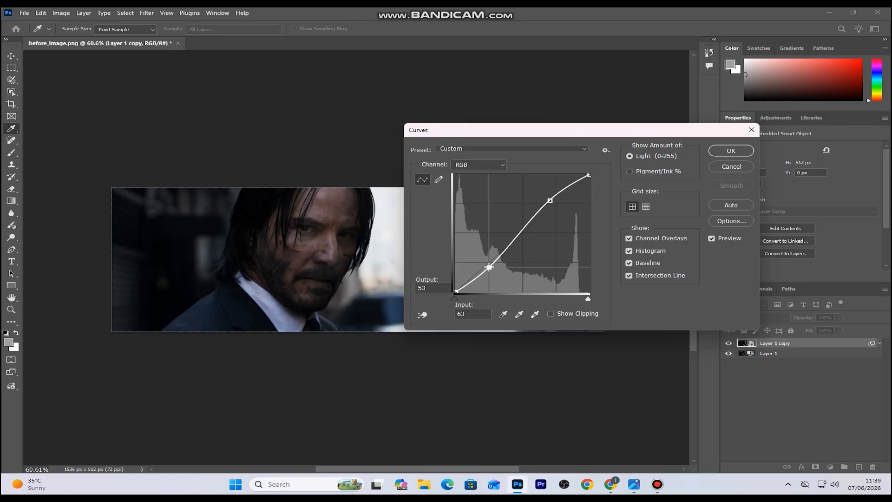
pyautogui.click(549, 200)
pyautogui.moveTo(550, 200); pyautogui.dragTo(547, 195)
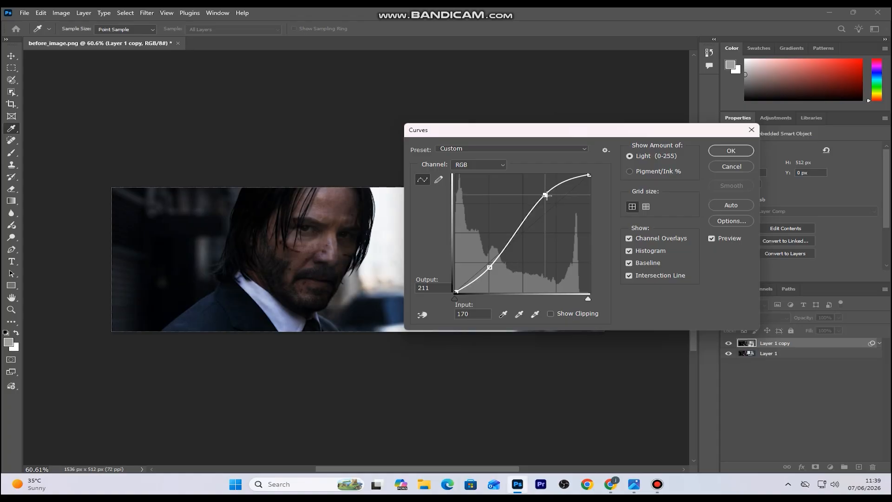
pyautogui.moveTo(560, 136); pyautogui.dragTo(679, 162)
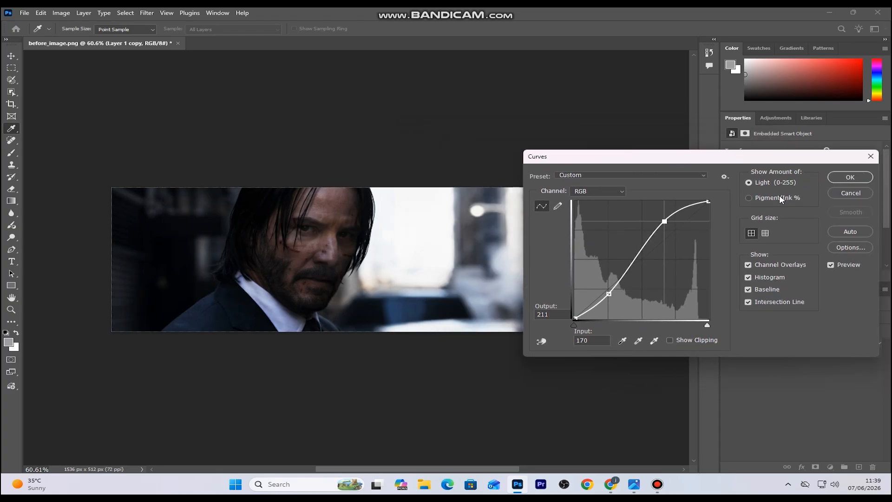
pyautogui.click(849, 177)
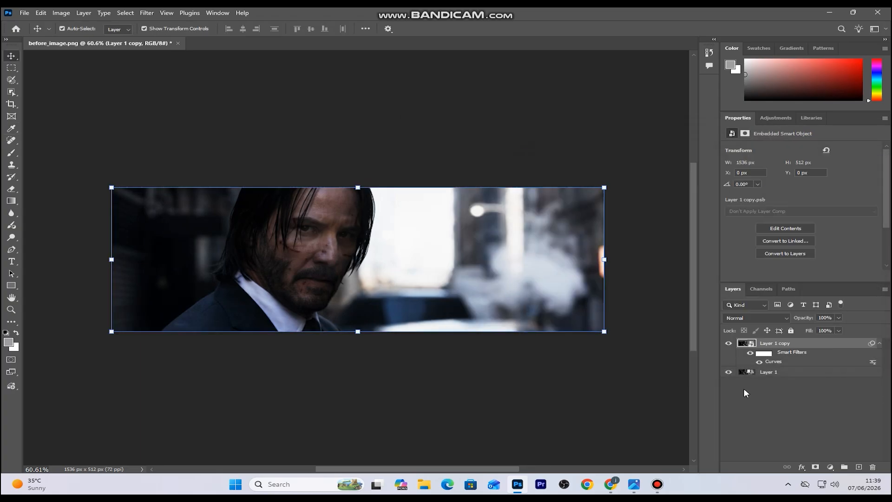
# - Add a Color Balance adjustment layer above Layer 1 copy with midtones at Cyan–Red -15 and Yellow–Blue +10
pyautogui.scroll(-2, 584, 313)
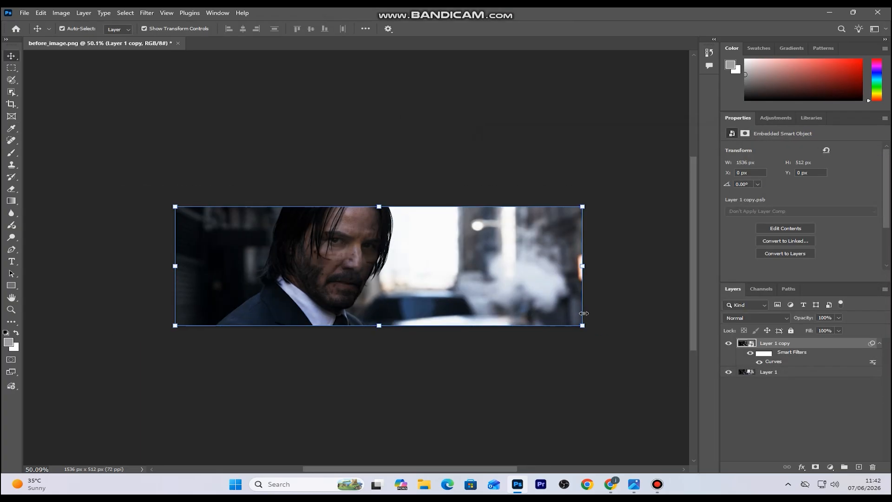
pyautogui.click(830, 466)
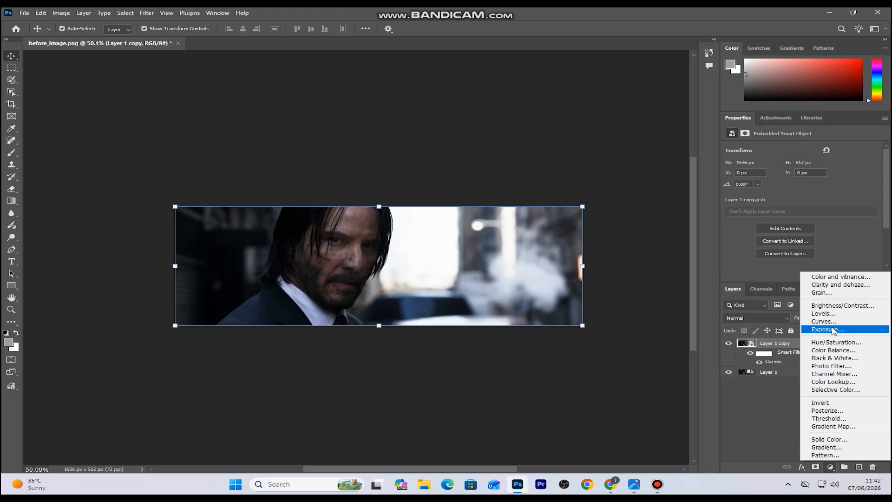
pyautogui.click(836, 350)
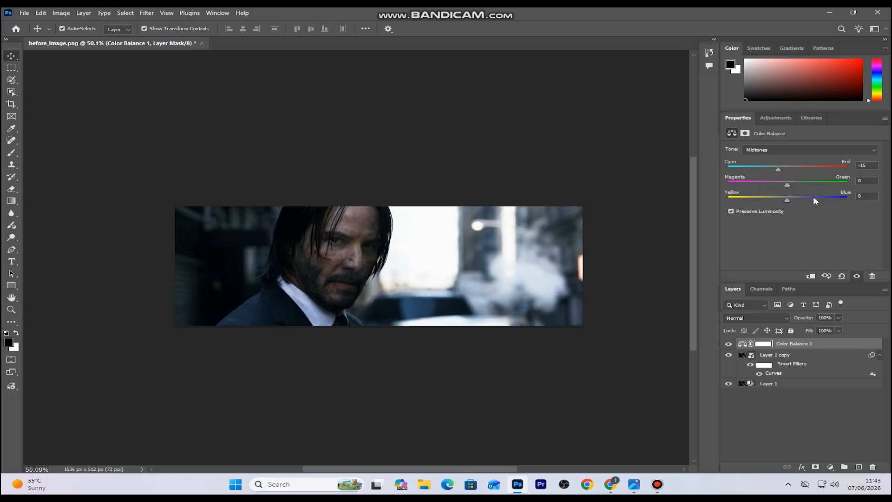
pyautogui.click(857, 197)
pyautogui.write('1')
# - Set the Color Balance shadows to Cyan–Red -25, Magenta–Green +5 and Yellow–Blue +20
pyautogui.click(785, 150)
pyautogui.click(780, 154)
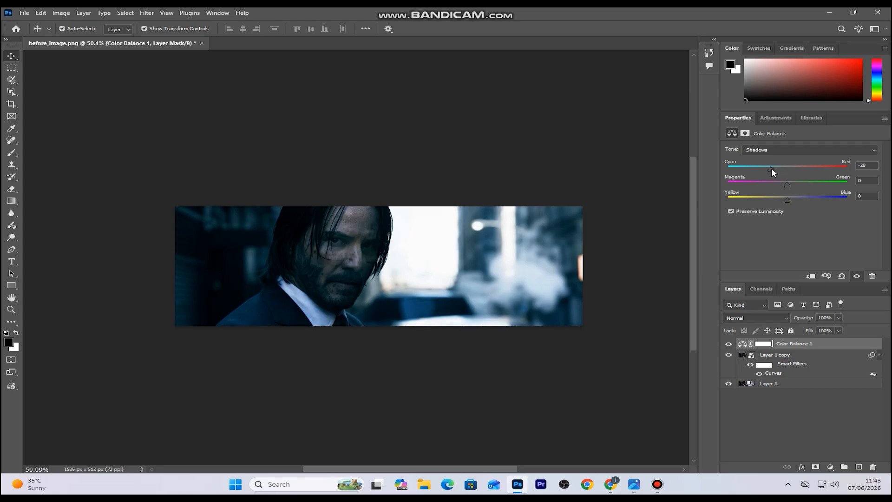
pyautogui.click(773, 169)
pyautogui.click(870, 182)
pyautogui.write('5')
pyautogui.press('Tab')
pyautogui.write('20')
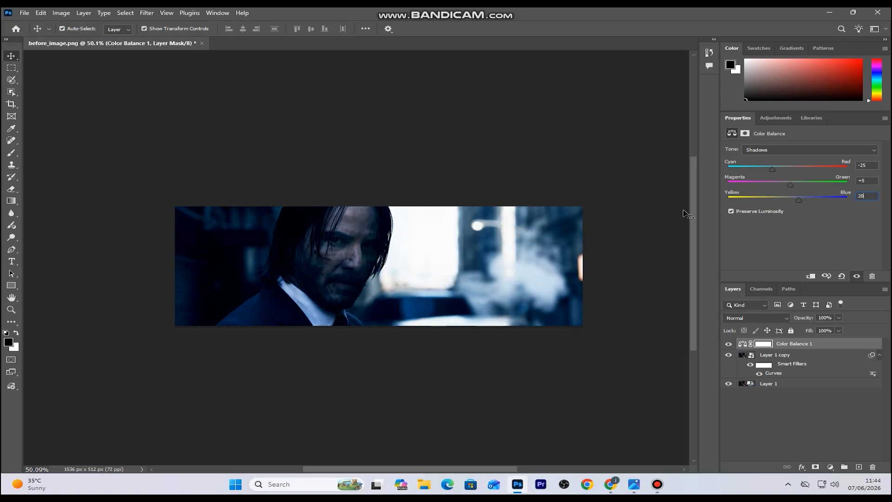
# - Set the Color Balance highlights to Cyan–Red +20, Magenta–Green +5 and Yellow–Blue -21
pyautogui.click(779, 149)
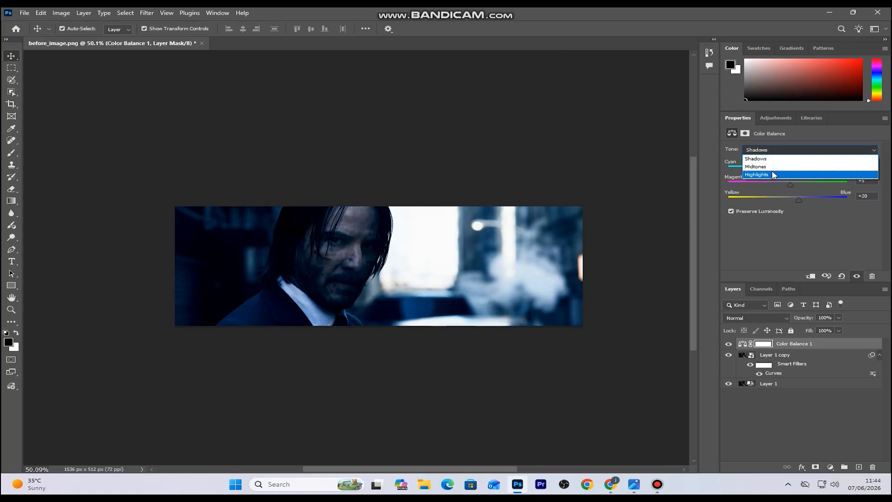
pyautogui.click(773, 175)
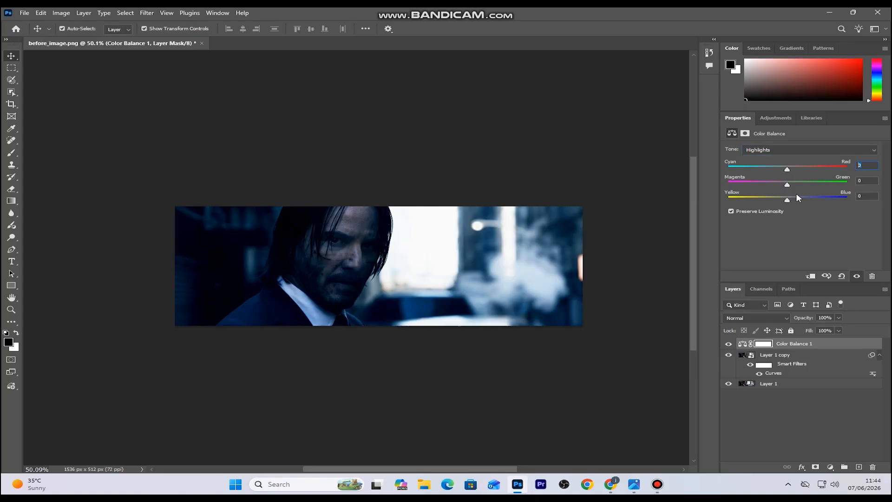
pyautogui.write('20')
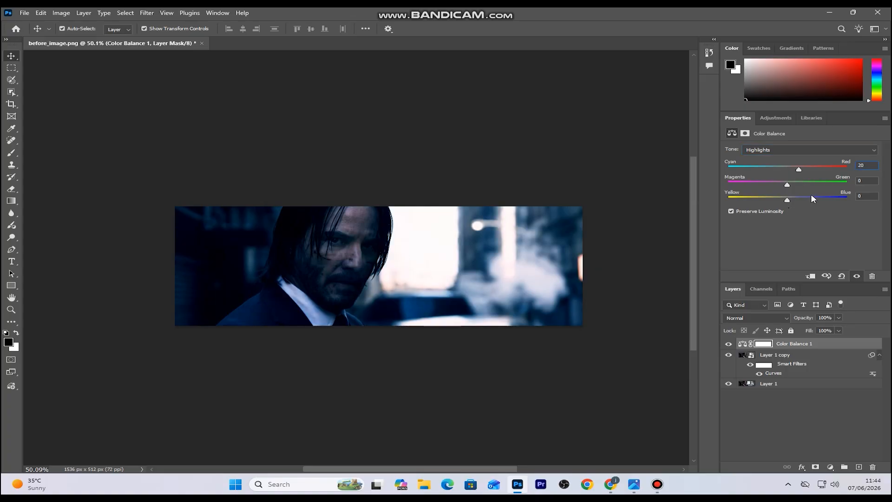
pyautogui.press('Tab')
pyautogui.write('5')
pyautogui.press('Tab')
pyautogui.moveTo(787, 200); pyautogui.dragTo(777, 203)
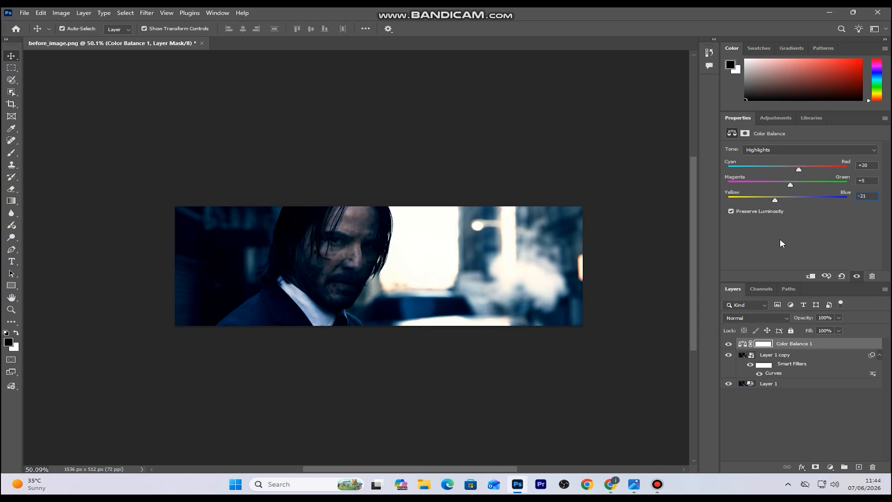
# - Compare the image with Preserve Luminosity off and on, and with the Color Balance layer hidden and shown
pyautogui.click(732, 211)
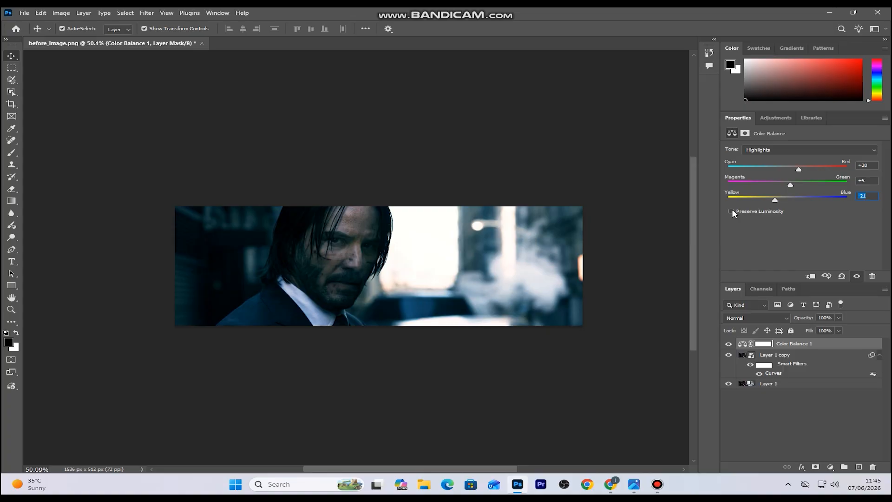
pyautogui.click(731, 212)
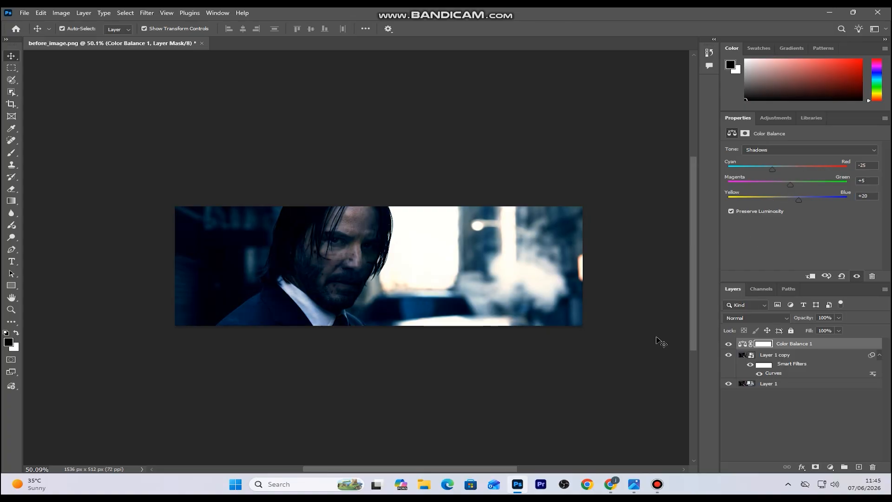
pyautogui.click(728, 344)
pyautogui.click(728, 343)
pyautogui.click(830, 467)
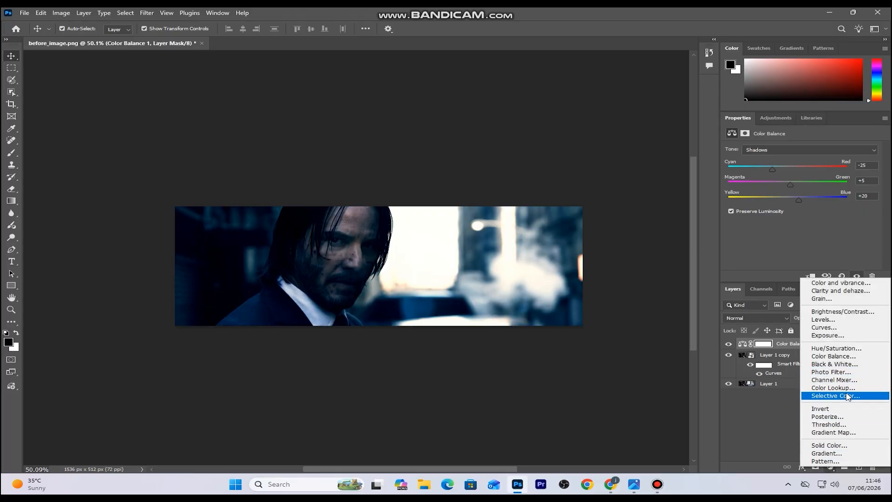
pyautogui.click(834, 388)
pyautogui.hotkey('ctrl', 'z')
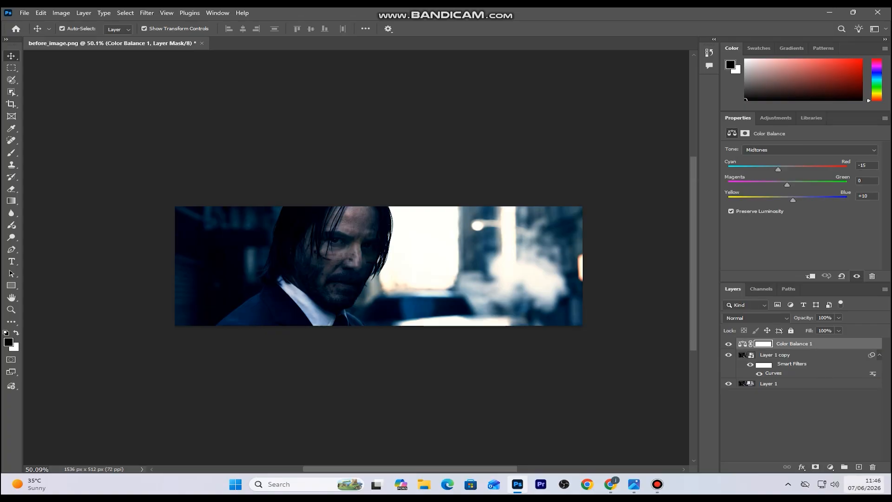
# - Add a second Color Balance adjustment layer with highlights at Cyan–Red +20, Magenta–Green +5 and Yellow–Blue -20
pyautogui.click(830, 467)
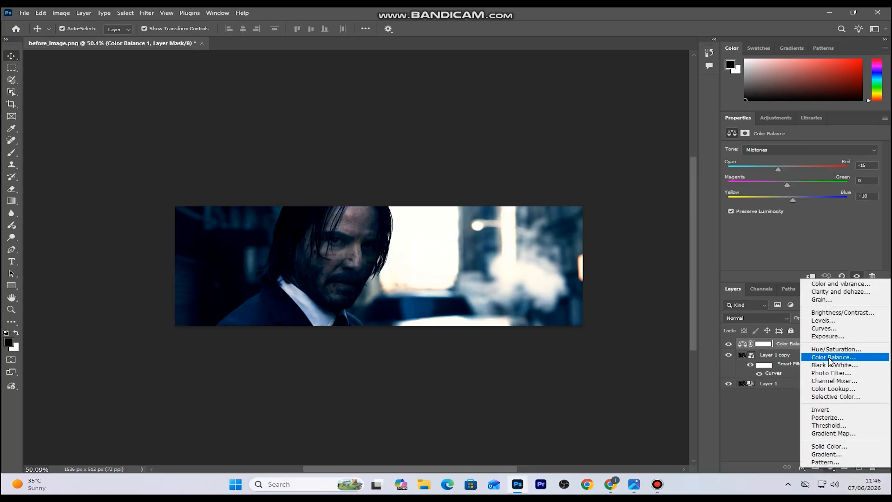
pyautogui.click(831, 358)
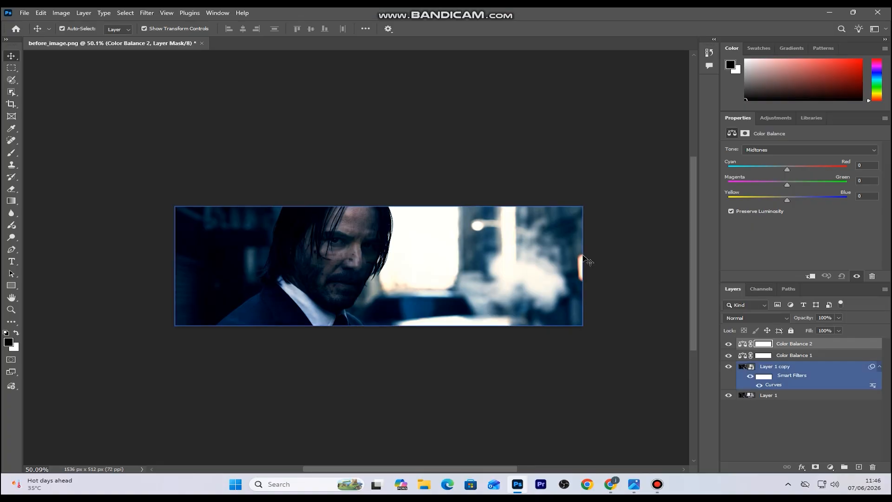
pyautogui.click(790, 150)
pyautogui.click(796, 176)
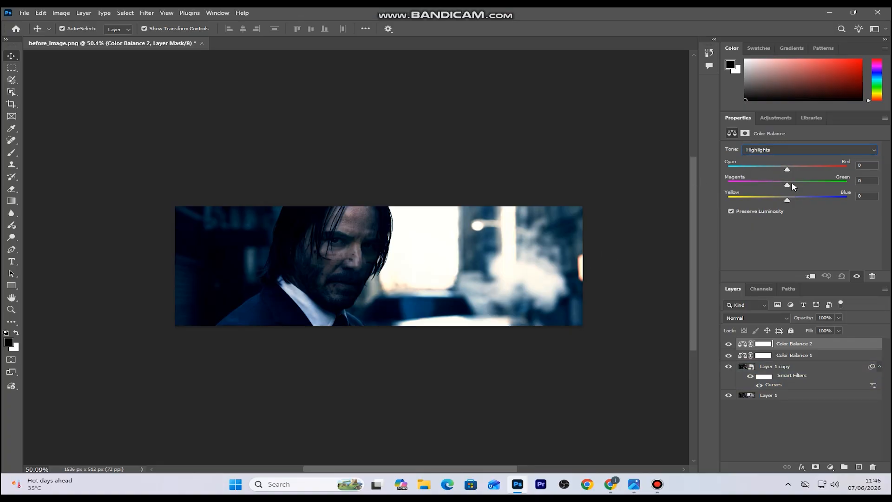
pyautogui.press('Tab')
pyautogui.write('20')
pyautogui.press('Tab')
pyautogui.write('5')
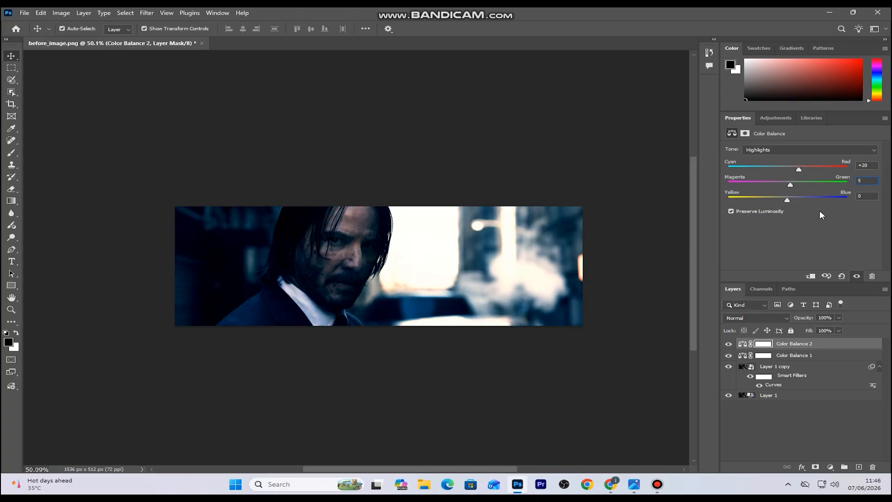
pyautogui.moveTo(787, 200); pyautogui.dragTo(776, 202)
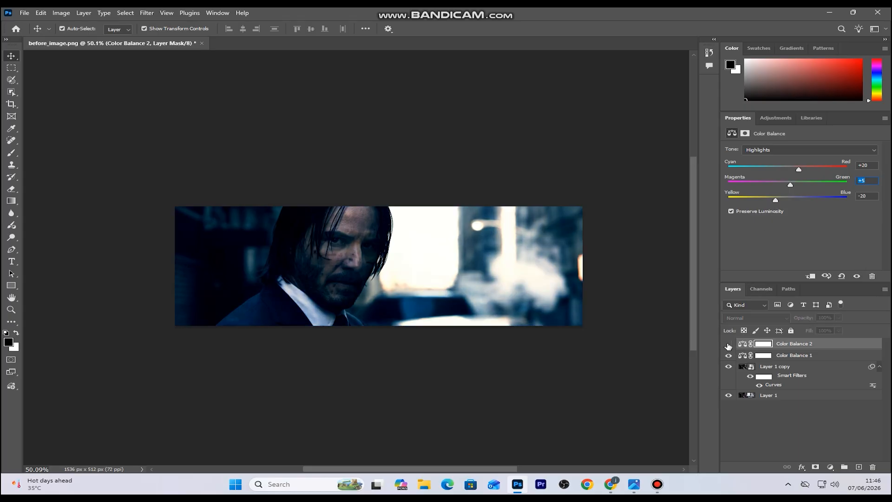
pyautogui.click(637, 343)
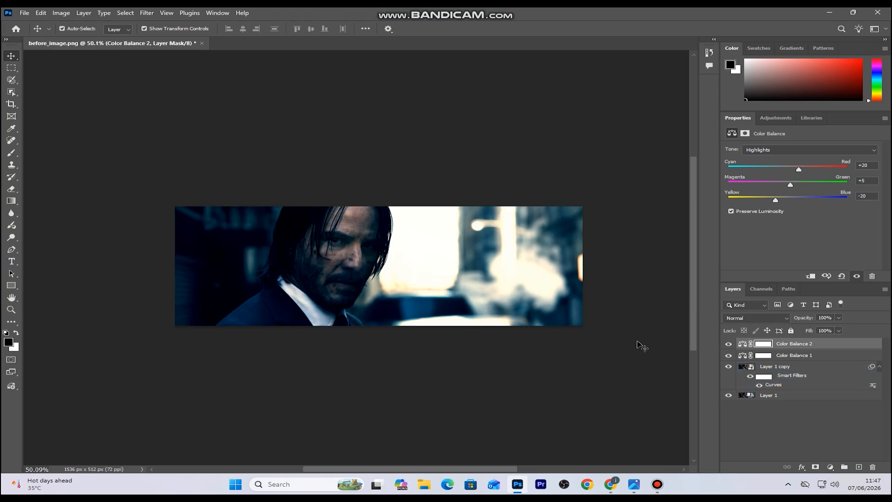
# - Add a Selective Color adjustment layer and set its Reds to Cyan -10% and Magenta +10%
pyautogui.click(831, 467)
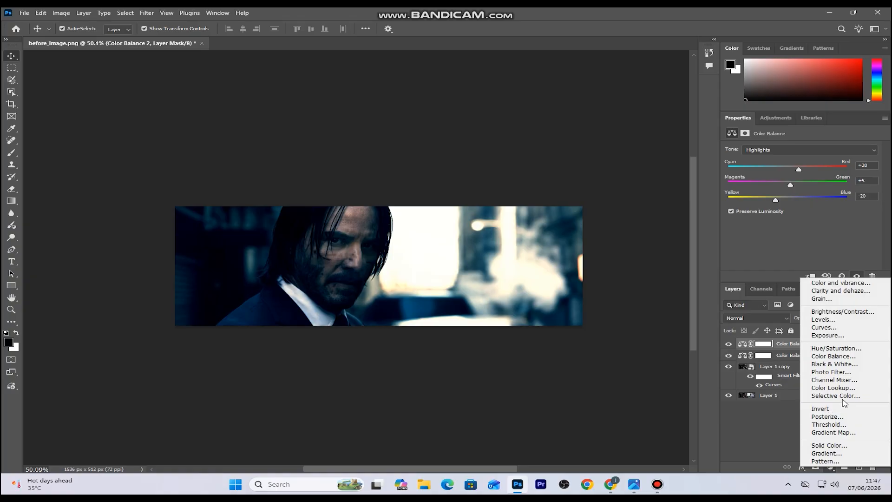
pyautogui.click(847, 396)
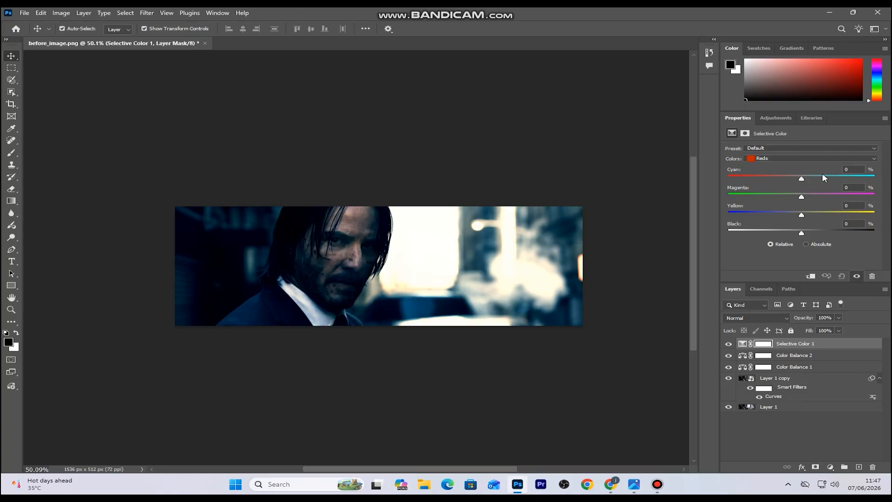
pyautogui.moveTo(801, 179); pyautogui.dragTo(794, 181)
pyautogui.click(849, 169)
pyautogui.press('BackSpace')
pyautogui.write('0')
pyautogui.write('5')
pyautogui.press('Return')
pyautogui.write('10')
# - Set the Selective Color Reds to Yellow +20% and Black +5%
pyautogui.click(848, 206)
pyautogui.write('20')
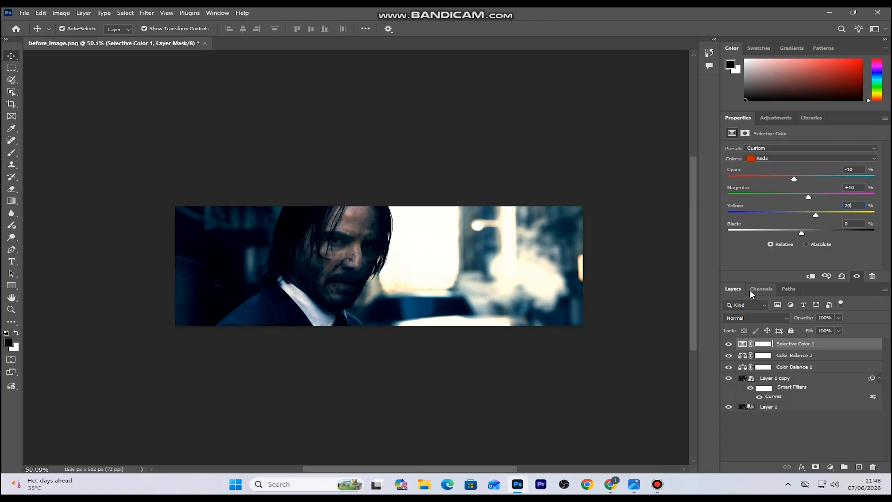
pyautogui.click(852, 226)
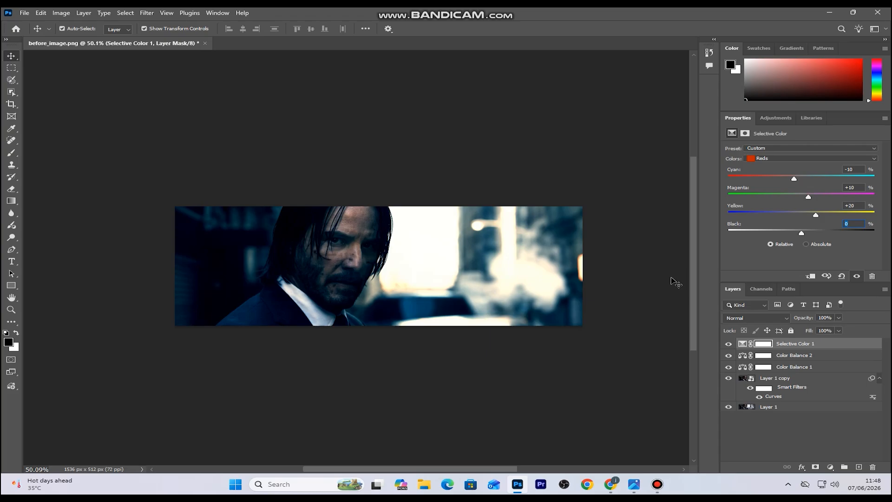
pyautogui.write('5')
# - Set the Selective Color Yellows to Cyan -20% and Yellow +20%
pyautogui.click(803, 158)
pyautogui.click(769, 174)
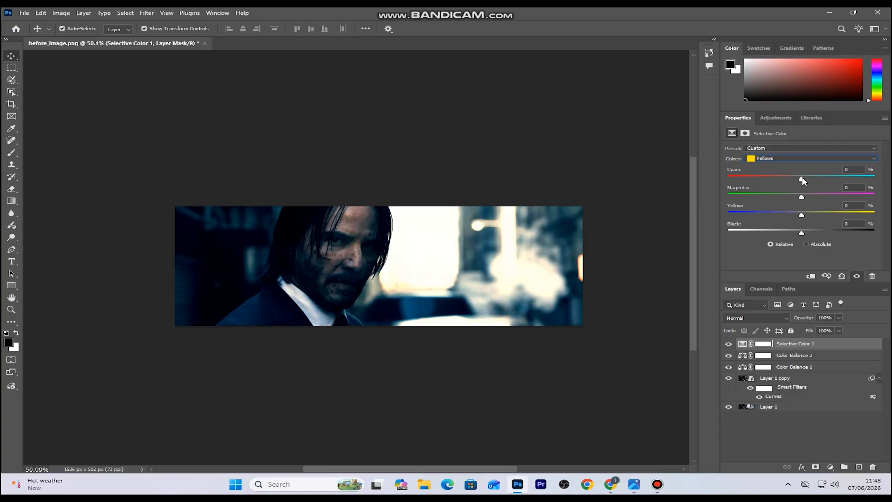
pyautogui.moveTo(802, 178); pyautogui.dragTo(790, 179)
pyautogui.press('BackSpace')
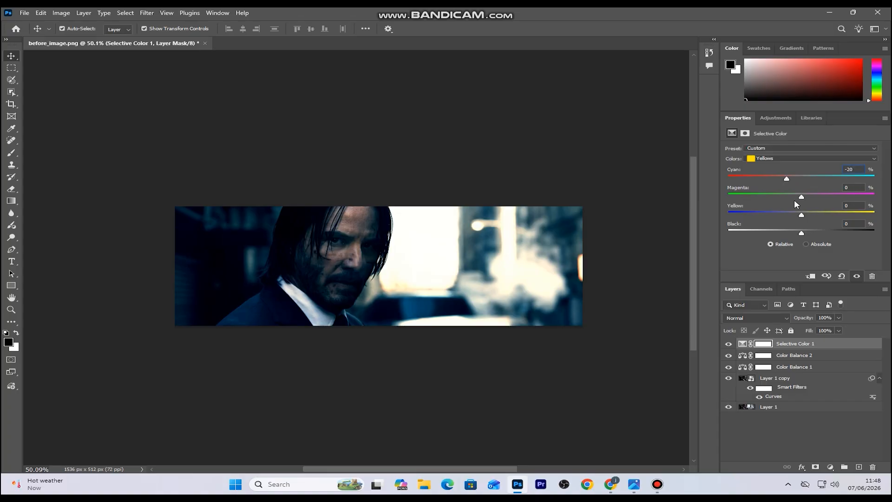
pyautogui.click(848, 205)
pyautogui.write('20')
pyautogui.press('Return')
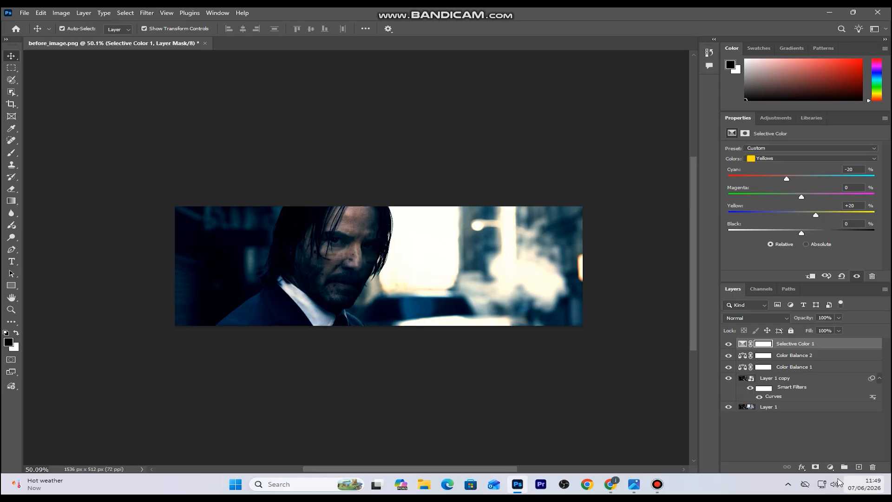
# - Add a Curves adjustment layer and lift the black point of the RGB curve to output 18 for faded shadows
pyautogui.click(831, 467)
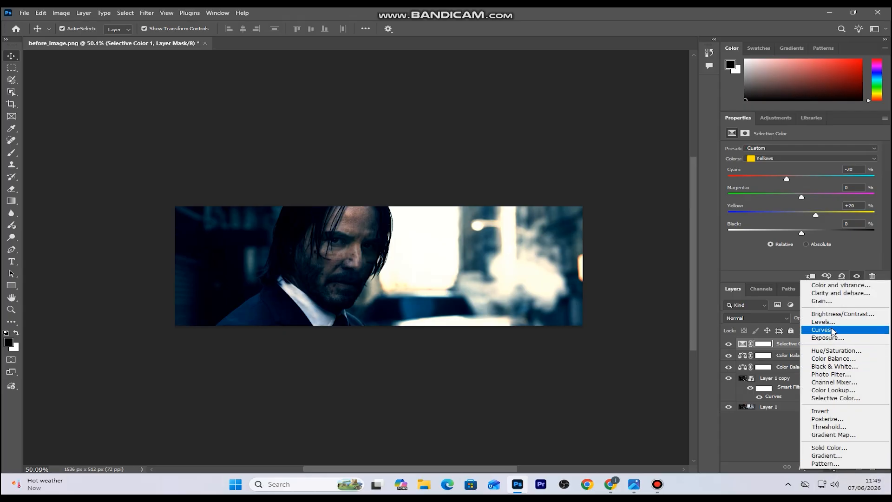
pyautogui.click(836, 328)
pyautogui.click(759, 266)
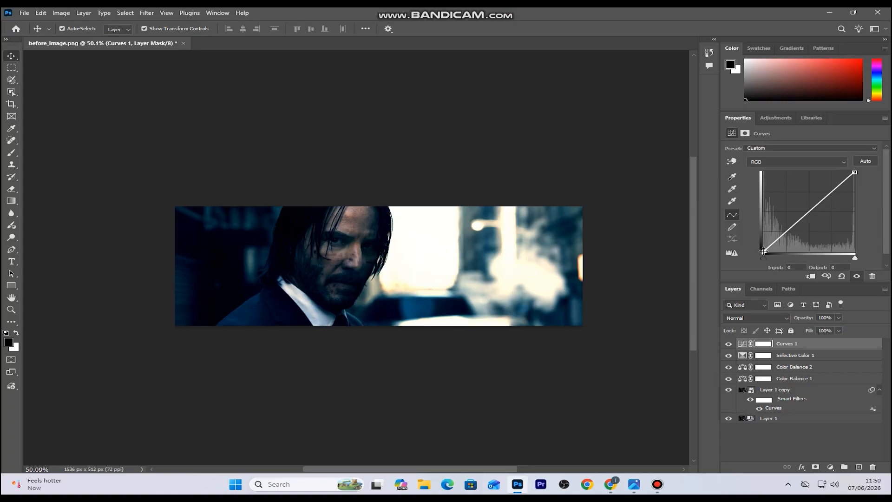
pyautogui.moveTo(763, 251); pyautogui.dragTo(763, 246)
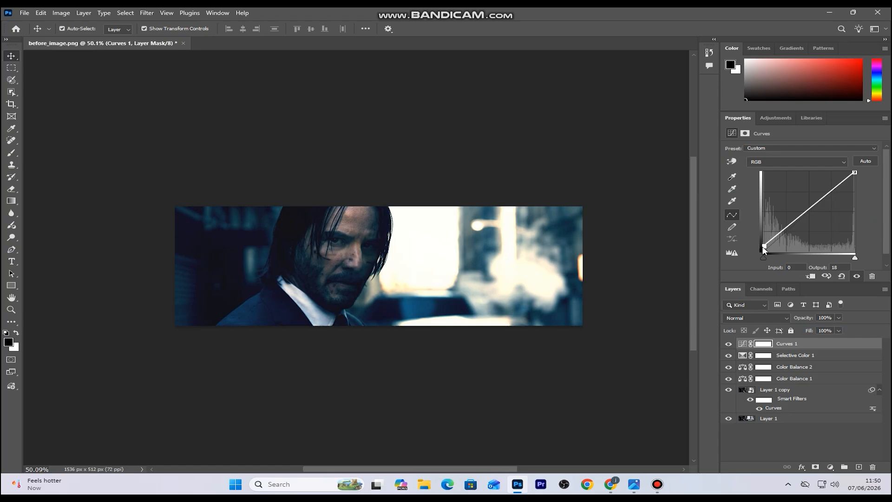
pyautogui.click(411, 319)
pyautogui.scroll(8, 379, 296)
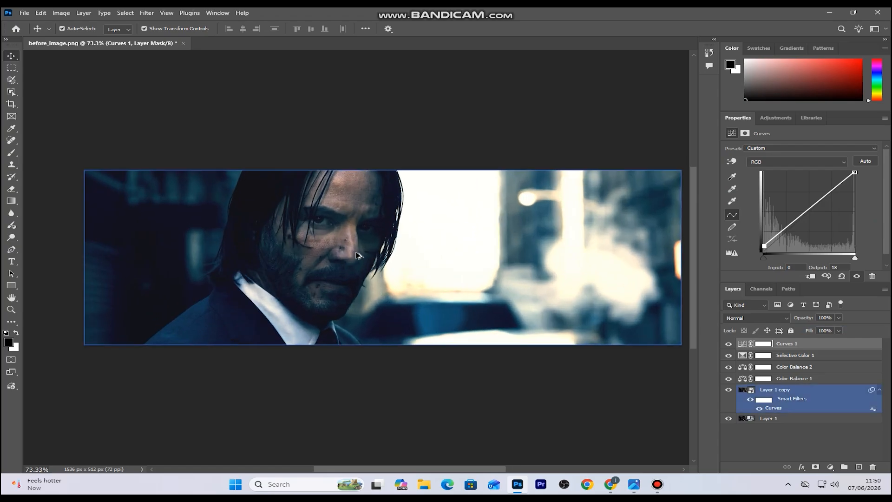
# - Add a Hue/Saturation adjustment layer and set its Blues to Hue -15 and Saturation +30
pyautogui.scroll(-6, 359, 264)
pyautogui.scroll(-1, 359, 264)
pyautogui.scroll(1, 359, 264)
pyautogui.click(478, 355)
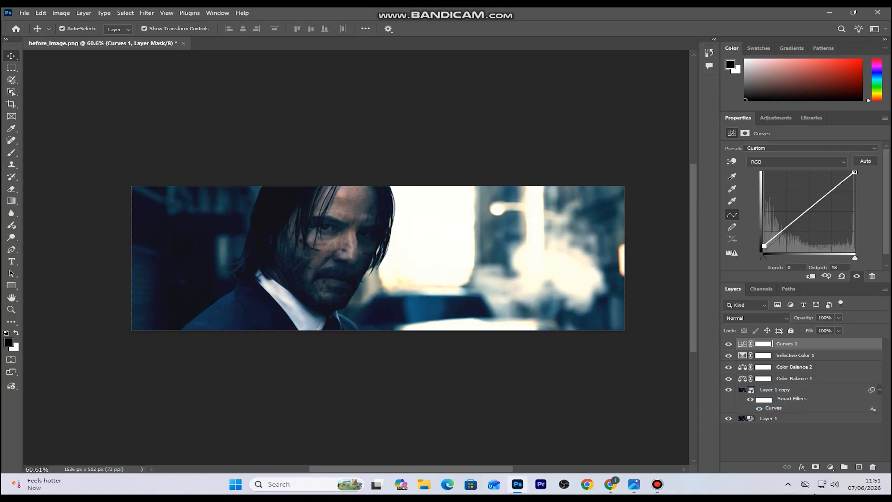
pyautogui.click(830, 467)
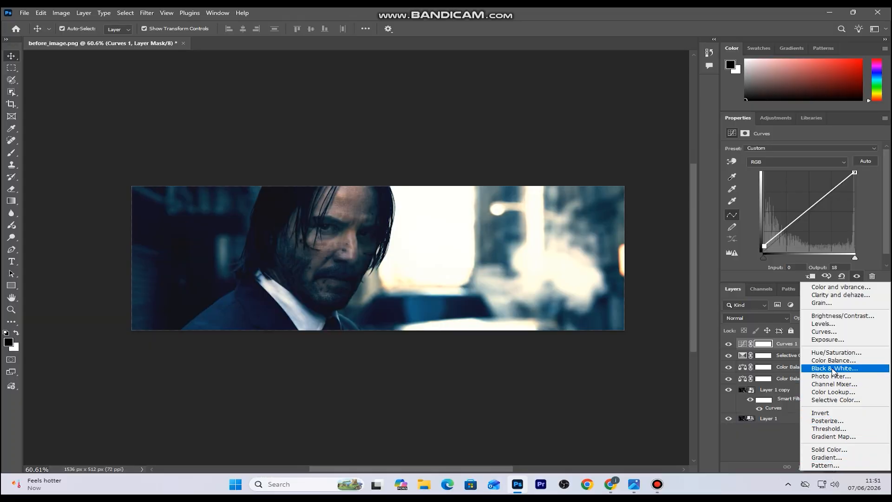
pyautogui.click(834, 353)
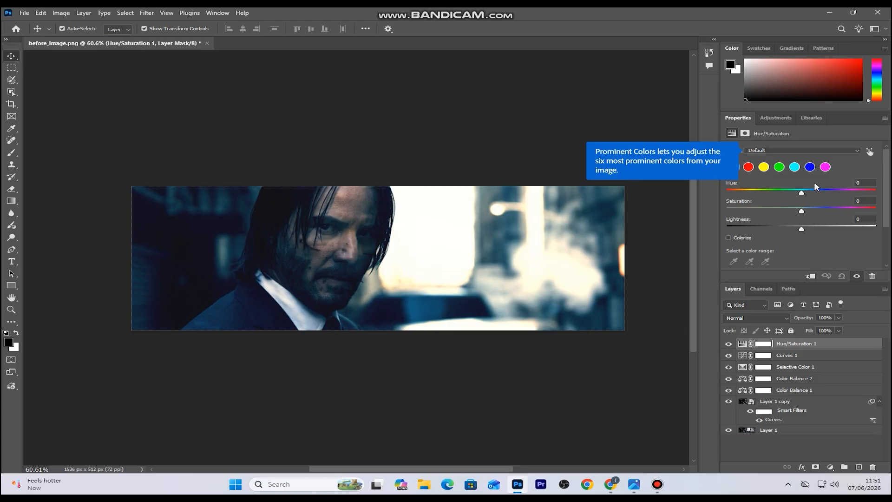
pyautogui.click(815, 170)
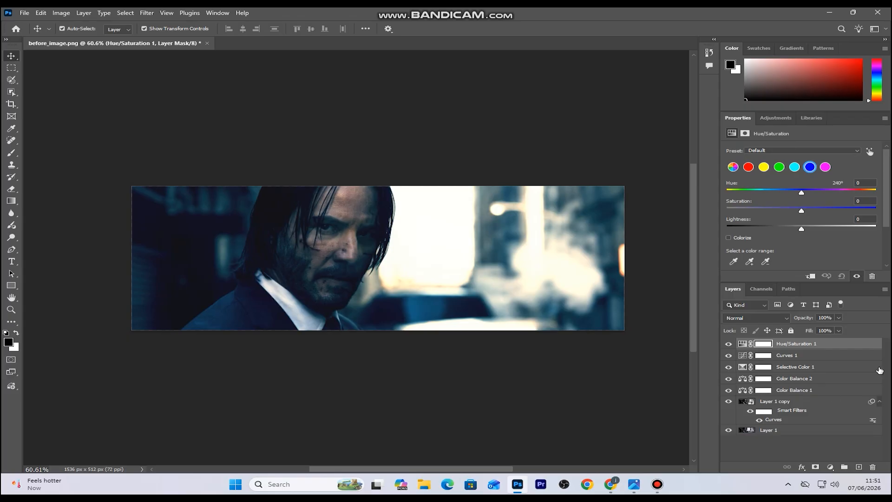
pyautogui.moveTo(801, 193); pyautogui.dragTo(799, 193)
pyautogui.write('15')
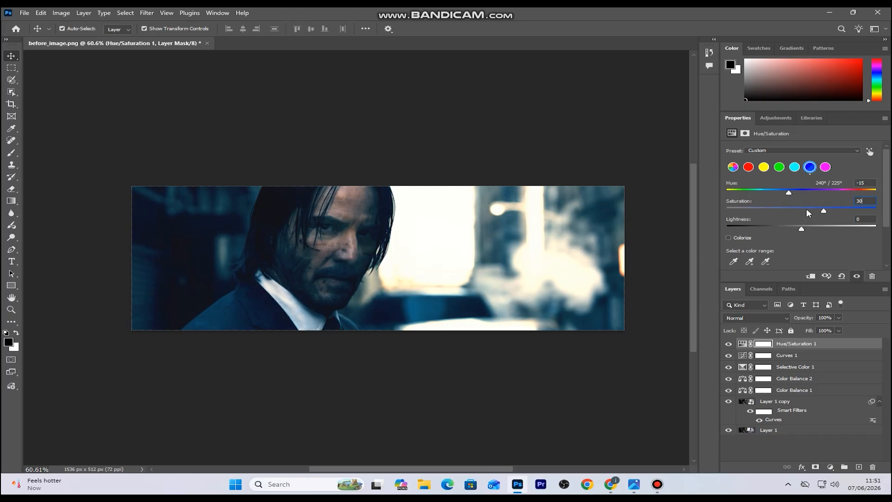
pyautogui.press('Return')
# - Set the Hue/Saturation Cyans to Hue -20 and Saturation +35
pyautogui.click(796, 169)
pyautogui.moveTo(804, 192); pyautogui.dragTo(803, 192)
pyautogui.write('0')
pyautogui.click(862, 201)
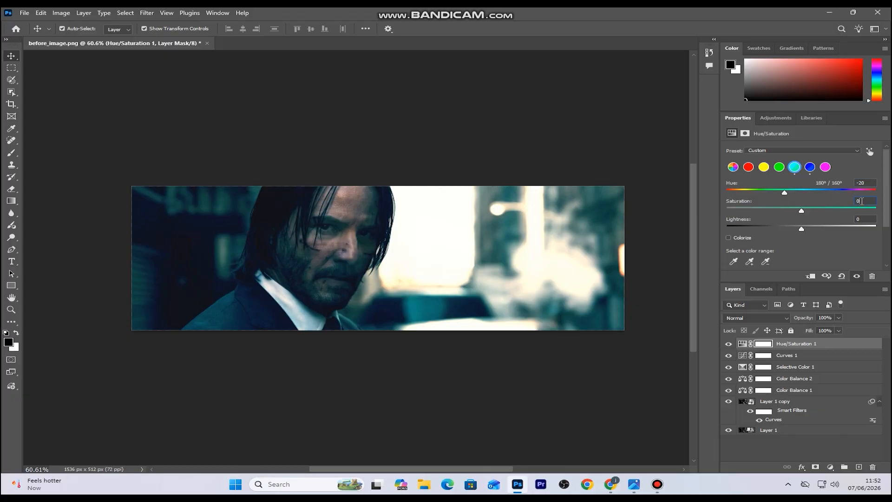
pyautogui.write('35')
pyautogui.click(509, 427)
pyautogui.moveTo(830, 214); pyautogui.dragTo(791, 196)
# - Shift the Hue/Saturation Yellows toward orange with Hue -11 and Saturation +16
pyautogui.click(764, 167)
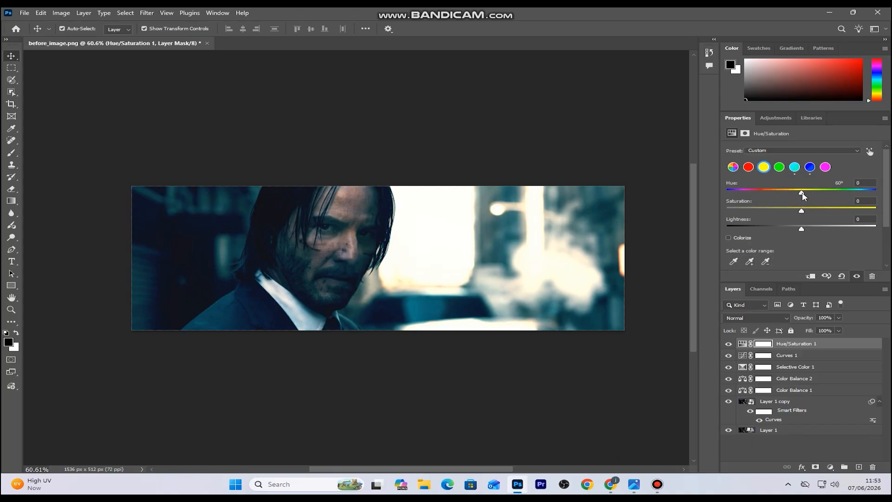
pyautogui.moveTo(802, 193); pyautogui.dragTo(830, 226)
pyautogui.moveTo(805, 195)
pyautogui.mouseDown()
pyautogui.moveTo(777, 197)
pyautogui.moveTo(792, 200)
pyautogui.mouseUp()
pyautogui.moveTo(823, 212); pyautogui.dragTo(813, 214)
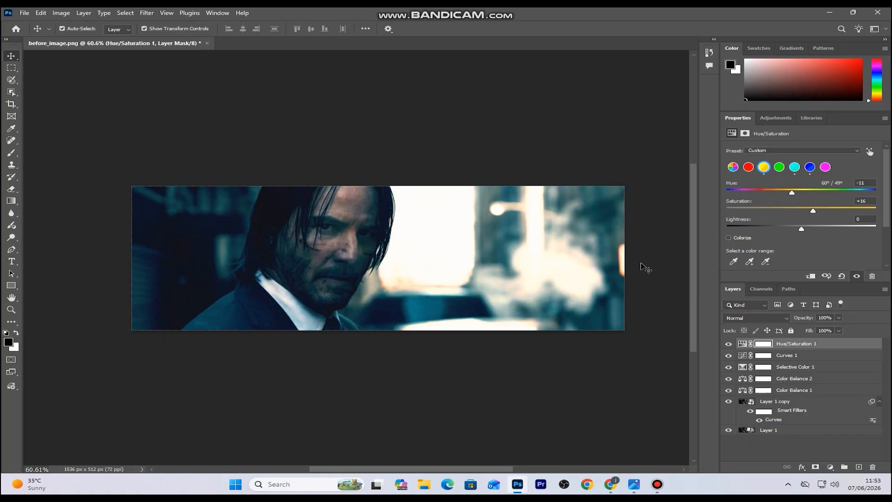
# - Add a Color Lookup adjustment layer using the FallColors.look 3D LUT and set its opacity to 80%
pyautogui.click(830, 467)
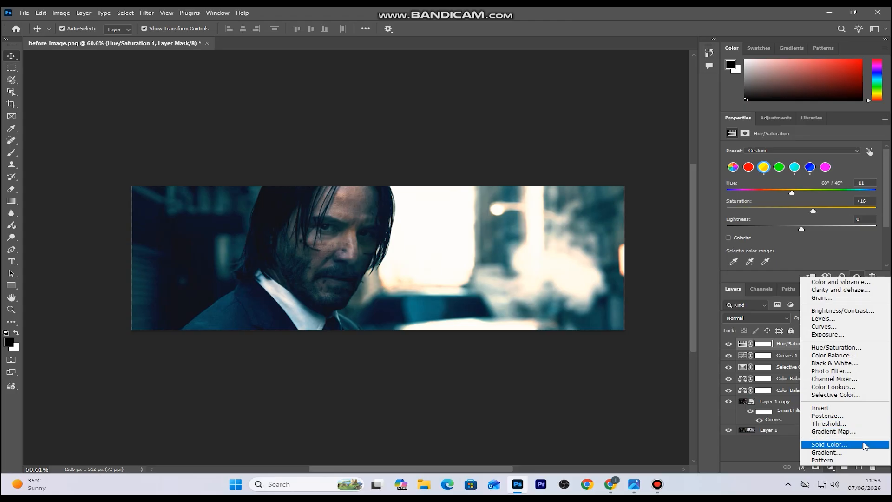
pyautogui.click(860, 389)
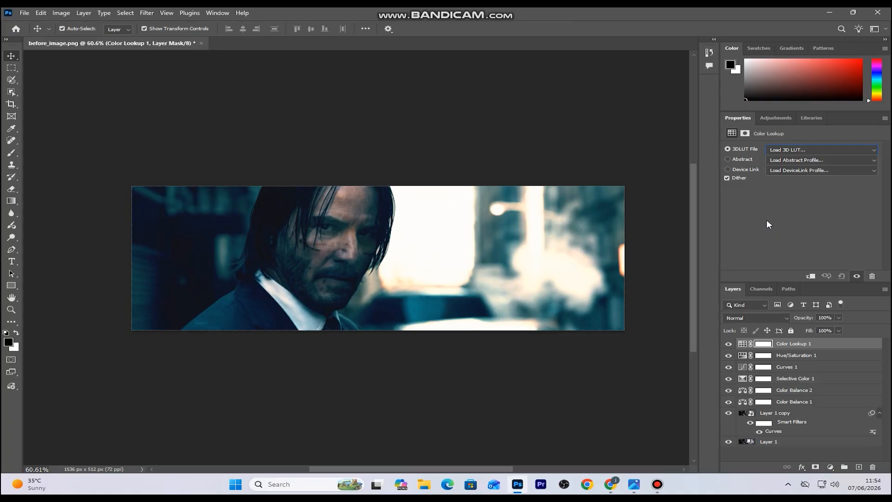
pyautogui.click(825, 149)
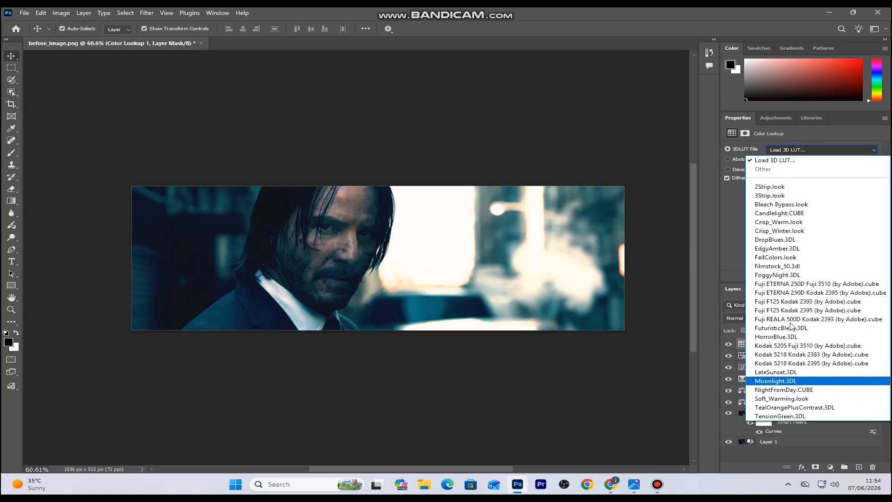
pyautogui.click(787, 257)
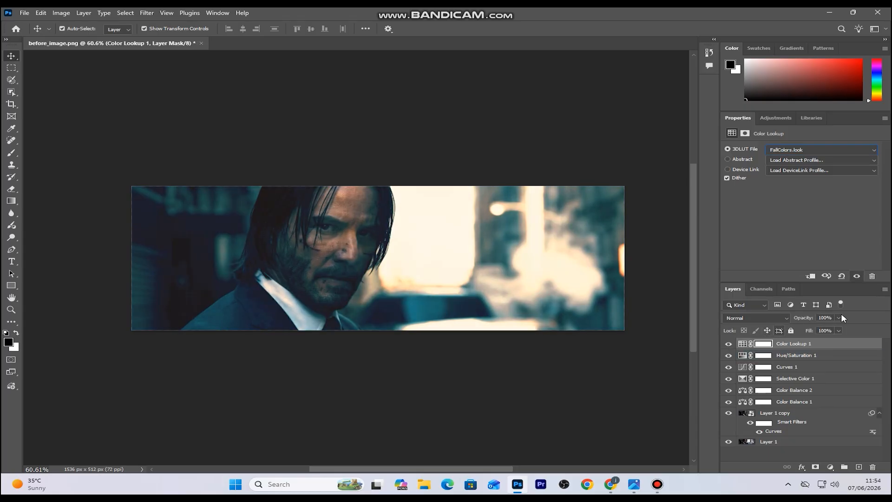
pyautogui.write('80')
pyautogui.press('Return')
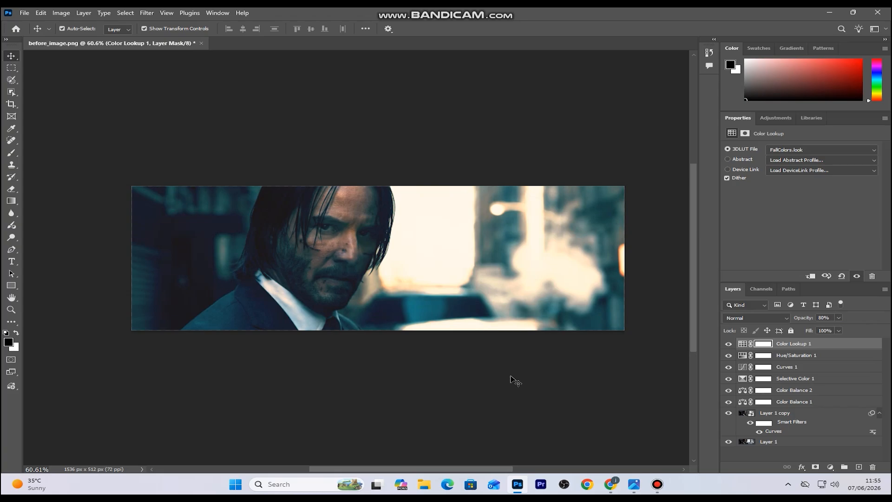
# - Create a new layer above the Color Lookup layer, fill it with 50% gray and set its blend mode to Overlay
pyautogui.click(859, 466)
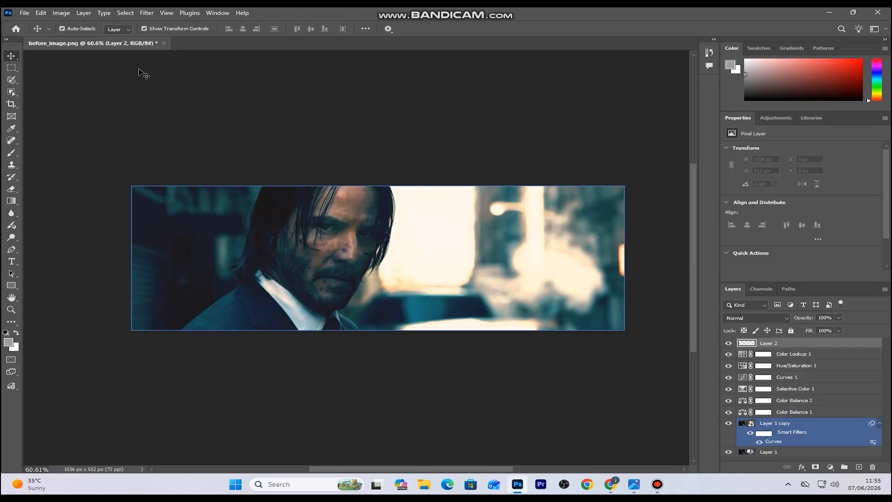
pyautogui.click(41, 12)
pyautogui.click(73, 160)
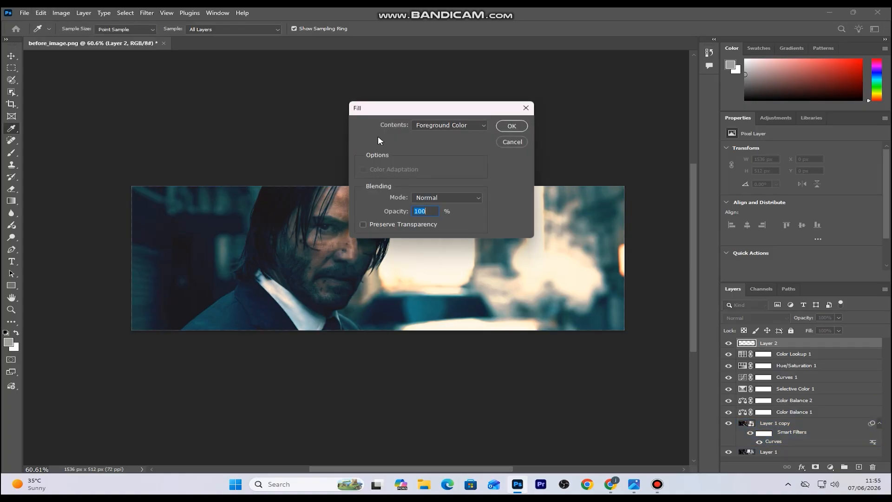
pyautogui.click(444, 126)
pyautogui.click(448, 206)
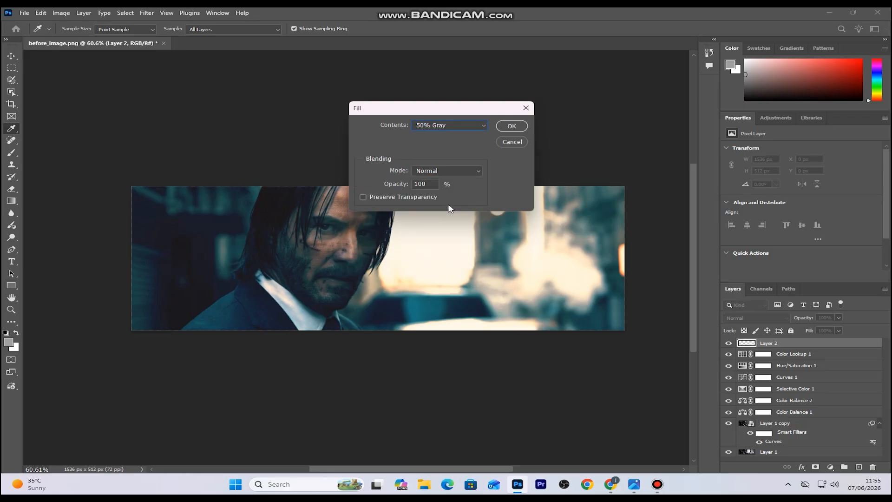
pyautogui.click(511, 126)
pyautogui.press('v')
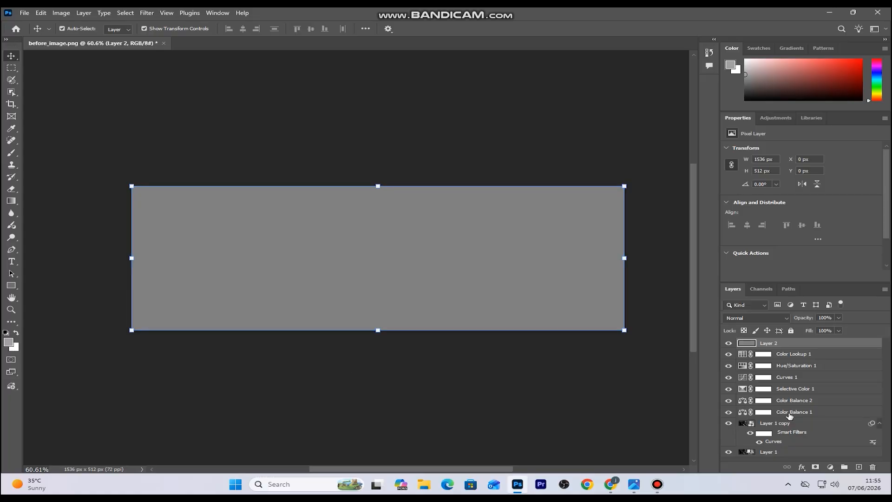
pyautogui.click(757, 318)
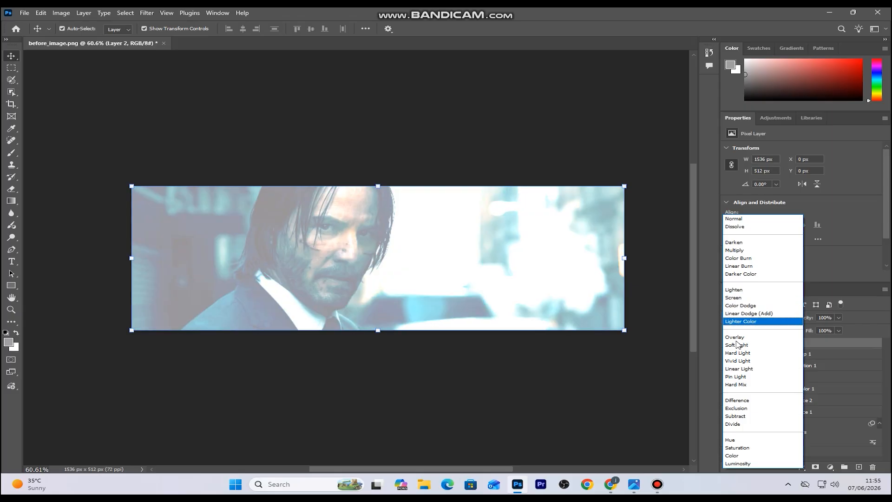
pyautogui.click(753, 338)
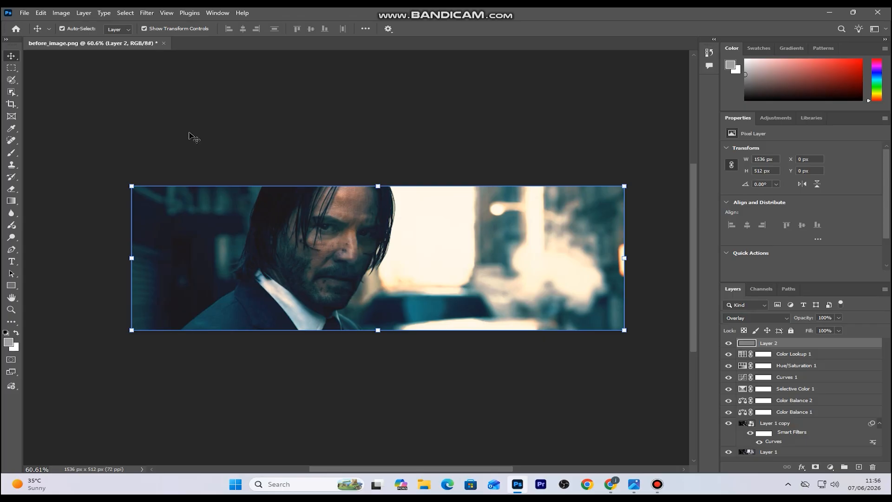
# - Apply Add Noise to the gray overlay layer with a 3% amount, Gaussian distribution and monochromatic grain
pyautogui.click(147, 12)
pyautogui.moveTo(173, 172)
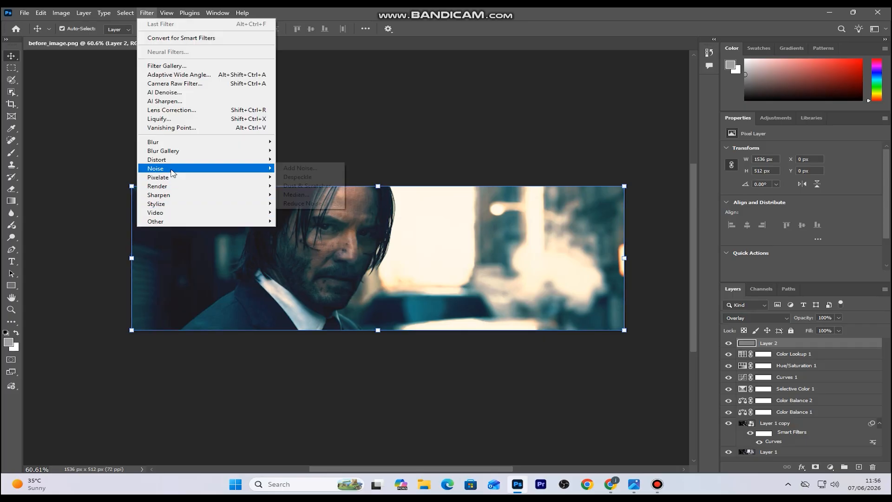
pyautogui.click(298, 168)
pyautogui.moveTo(432, 86); pyautogui.dragTo(529, 143)
pyautogui.click(609, 327)
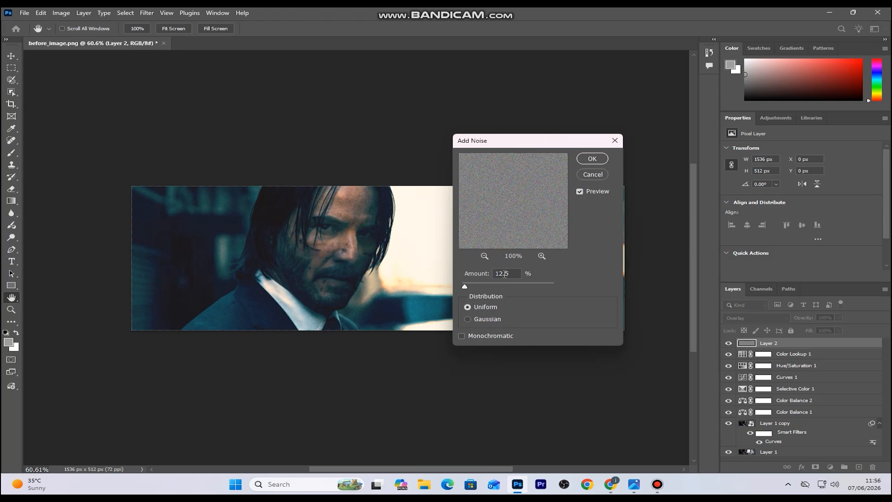
pyautogui.doubleClick(513, 275)
pyautogui.press('BackSpace')
pyautogui.write('3')
pyautogui.click(469, 320)
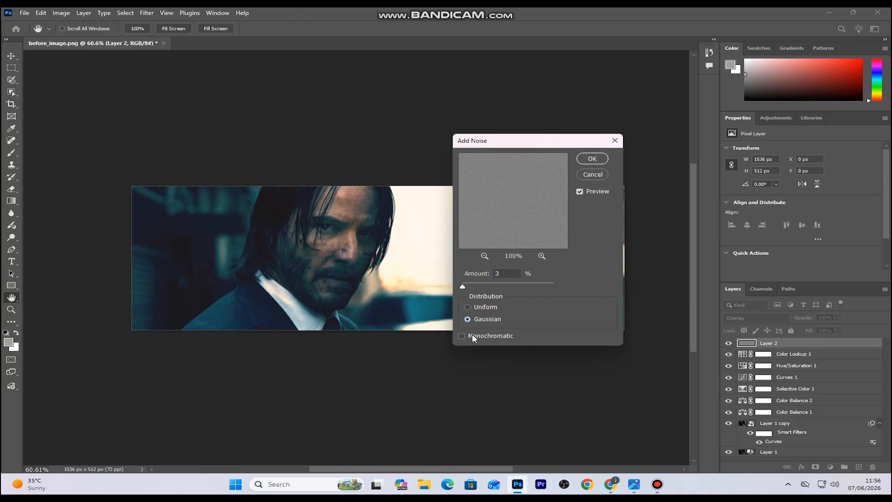
pyautogui.click(592, 158)
# - Compare the image with the grain layer hidden and shown, examining the face up close
pyautogui.click(728, 343)
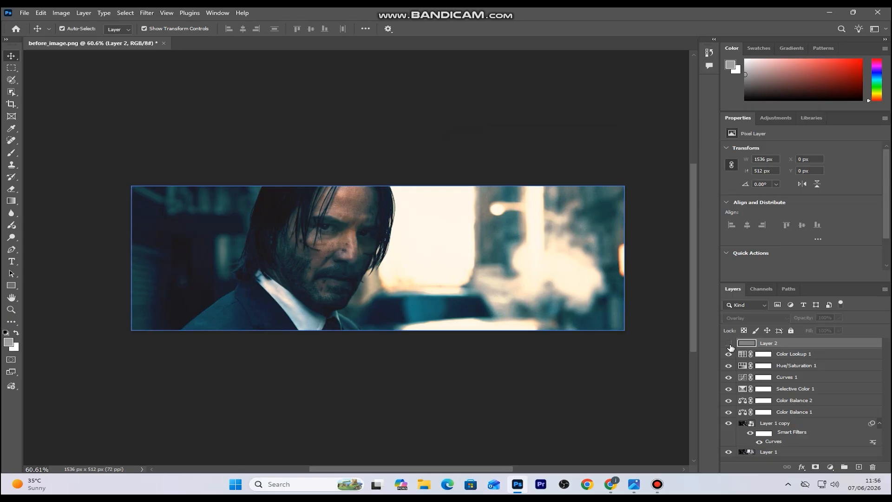
pyautogui.scroll(3, 246, 215)
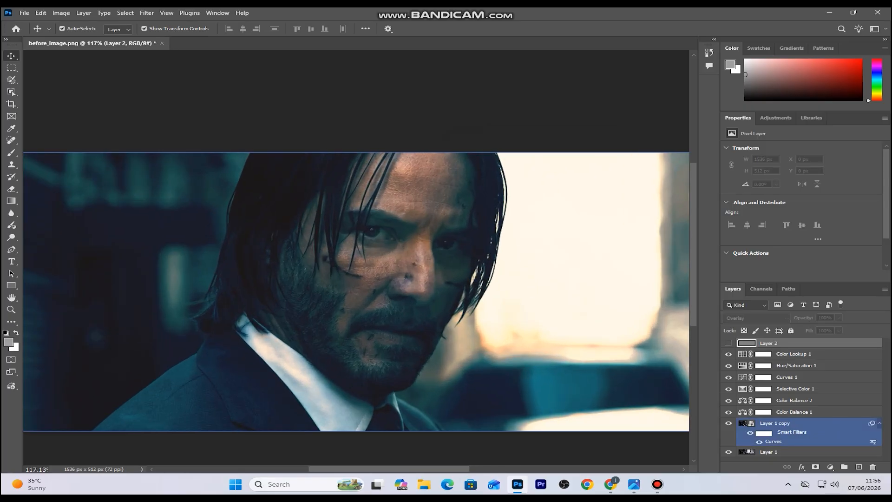
pyautogui.click(729, 343)
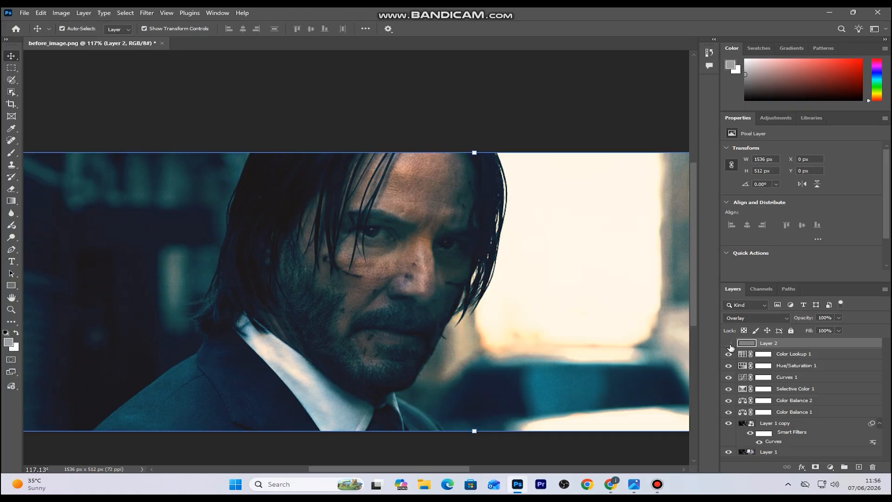
pyautogui.scroll(-2, 462, 352)
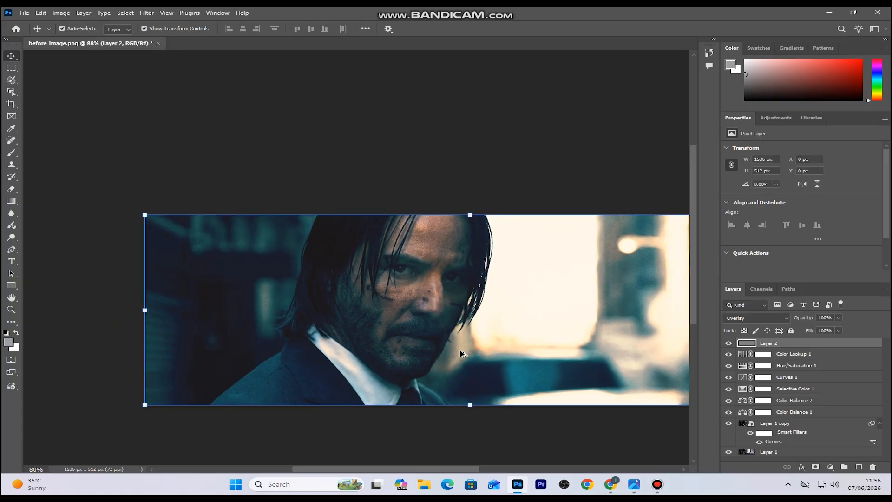
pyautogui.scroll(-1, 462, 353)
pyautogui.hotkey('ctrl', '0')
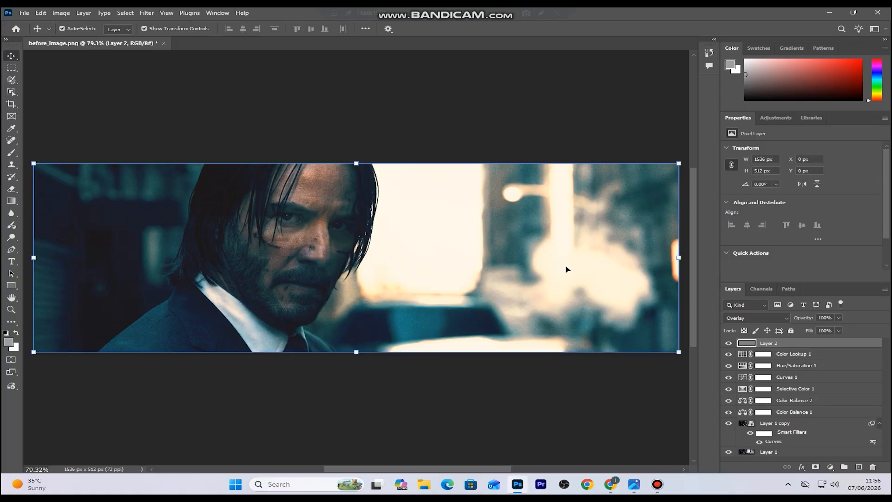
# - Apply a Camera Raw Filter vignette of -23 to the gray grain layer and compare the image with and without it
pyautogui.click(146, 13)
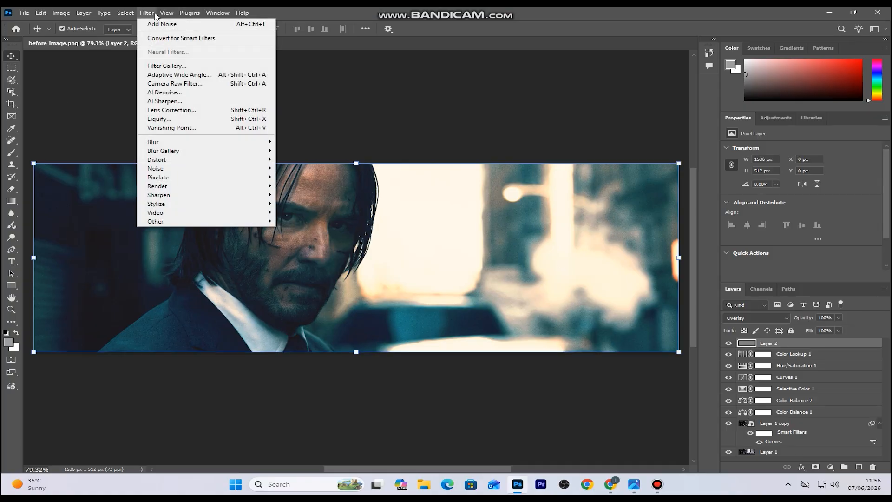
pyautogui.click(190, 87)
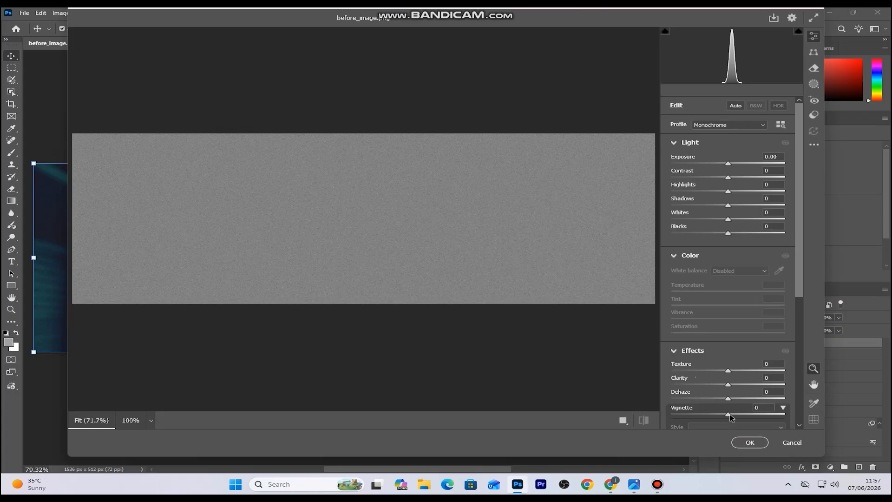
pyautogui.moveTo(728, 417); pyautogui.dragTo(716, 417)
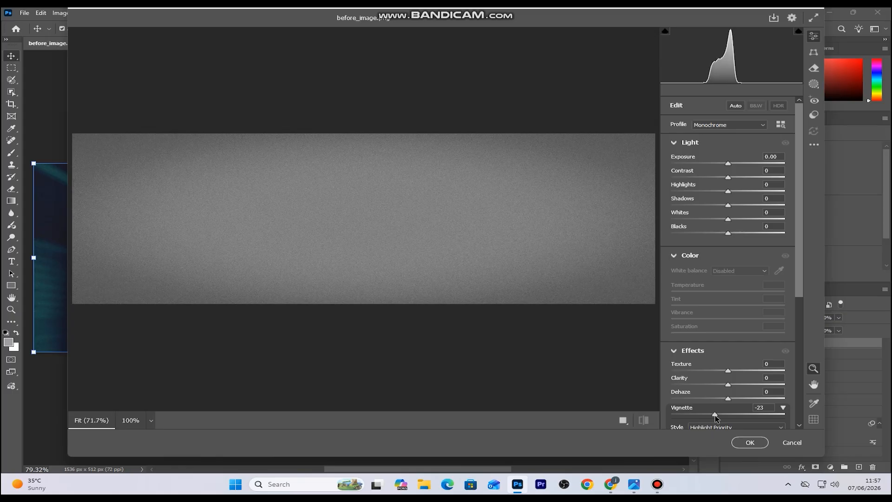
pyautogui.click(750, 442)
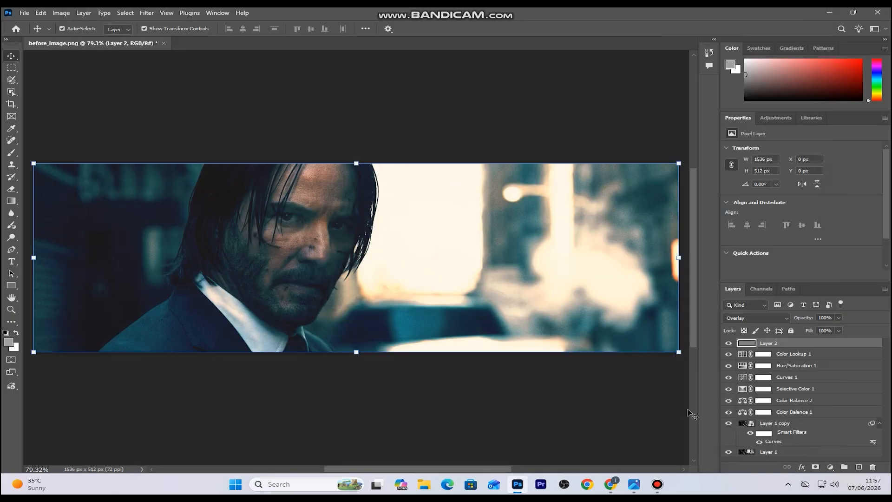
pyautogui.click(729, 343)
pyautogui.click(728, 344)
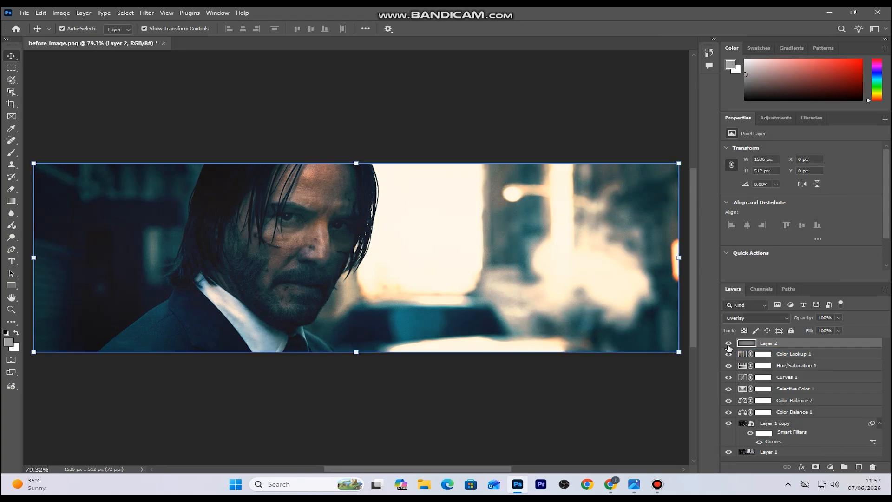
# - Stamp all visible layers into a new merged layer above the gray grain layer and open it in the Camera Raw Filter
pyautogui.scroll(-3, 360, 282)
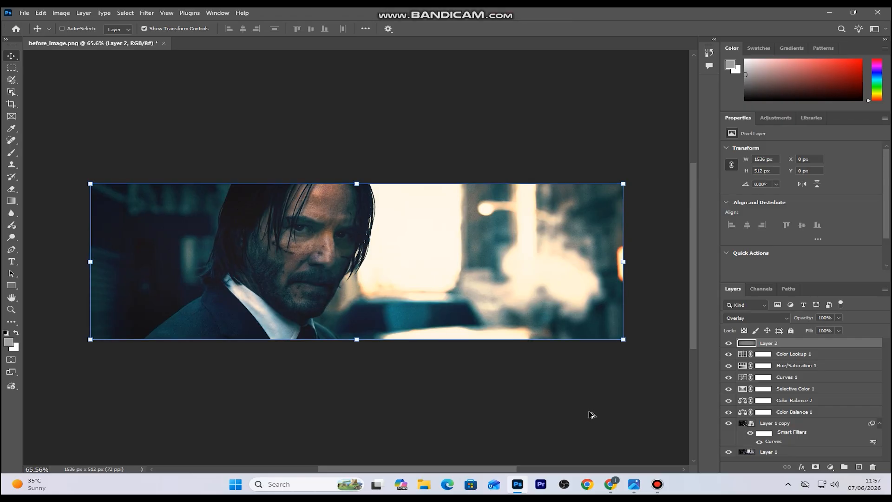
pyautogui.hotkey('ctrl', 'shift', 'alt', 'e')
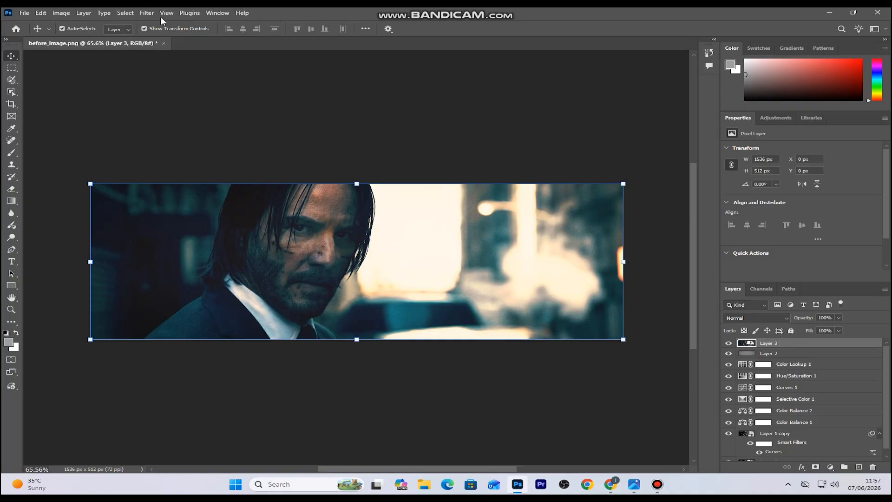
pyautogui.click(146, 13)
pyautogui.click(186, 93)
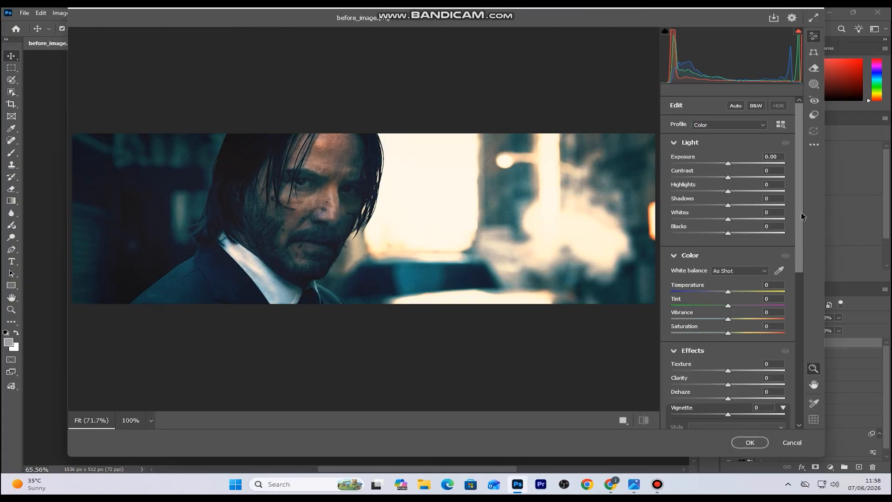
# - Set the Detail sharpening to 40 and noise reduction to 8 in the Camera Raw Filter
pyautogui.scroll(-10, 801, 213)
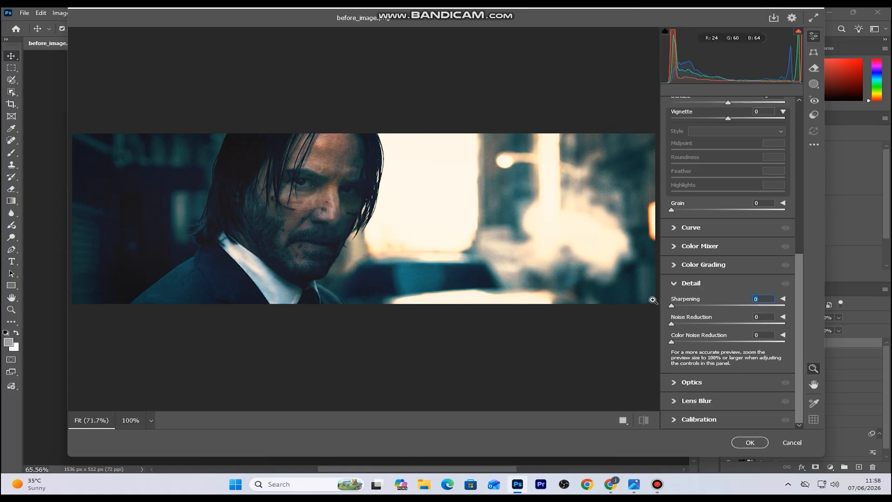
pyautogui.write('40')
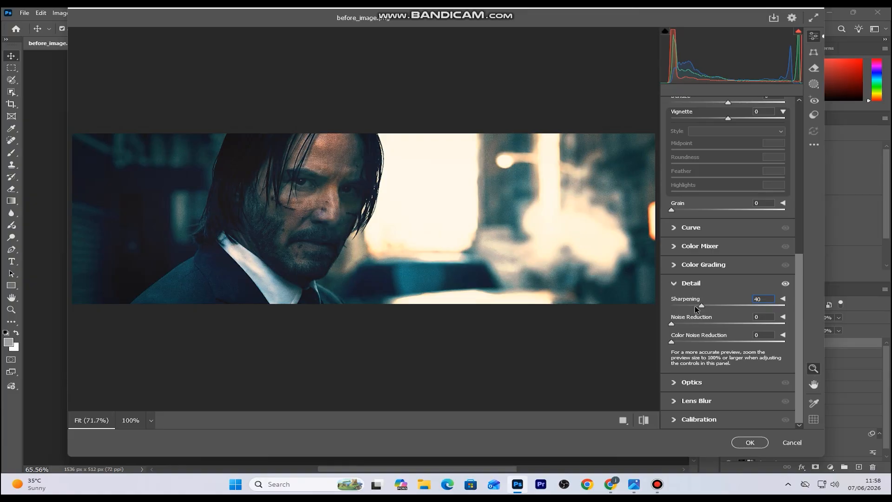
pyautogui.click(760, 317)
pyautogui.write('8')
# - Expand the sharpening options and set the radius to 3.0 and masking to 70
pyautogui.click(783, 300)
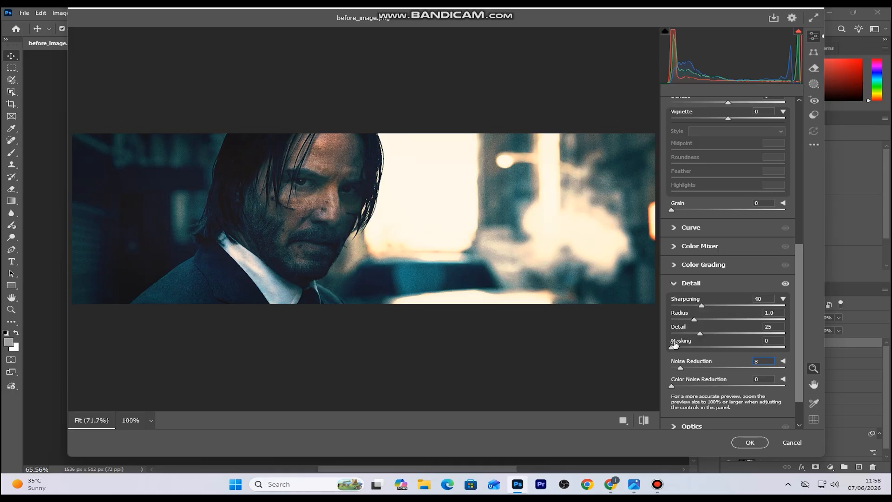
pyautogui.click(777, 317)
pyautogui.write('8')
pyautogui.press('Return')
pyautogui.press('Tab')
pyautogui.press('Tab')
# - Warm the image with temperature +17 and raise vibrance to +30 and saturation to +20
pyautogui.scroll(1, 788, 366)
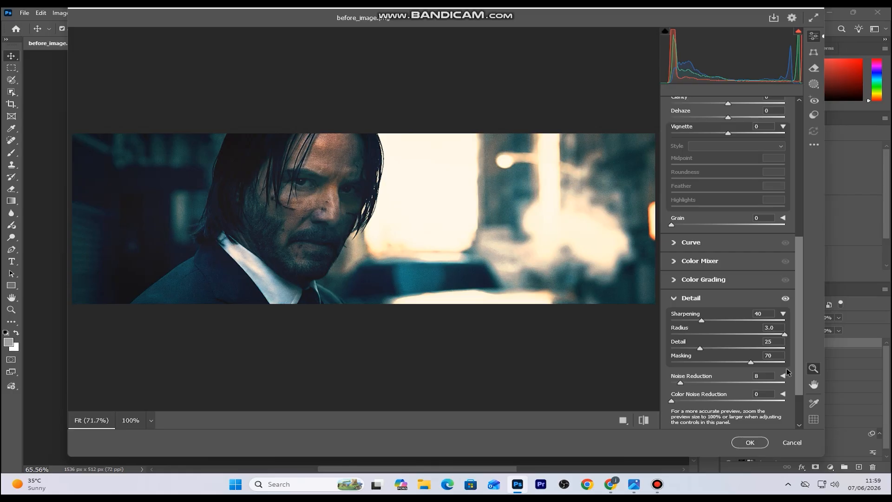
pyautogui.scroll(8, 801, 351)
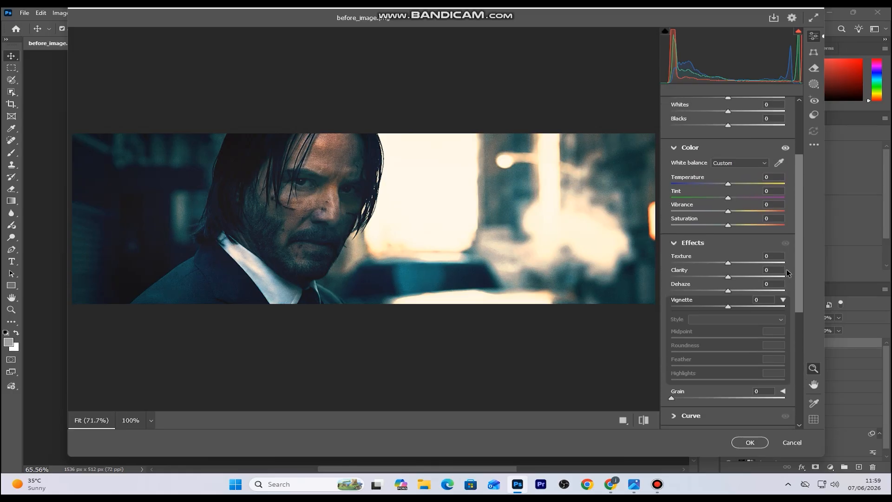
pyautogui.moveTo(732, 193); pyautogui.dragTo(740, 193)
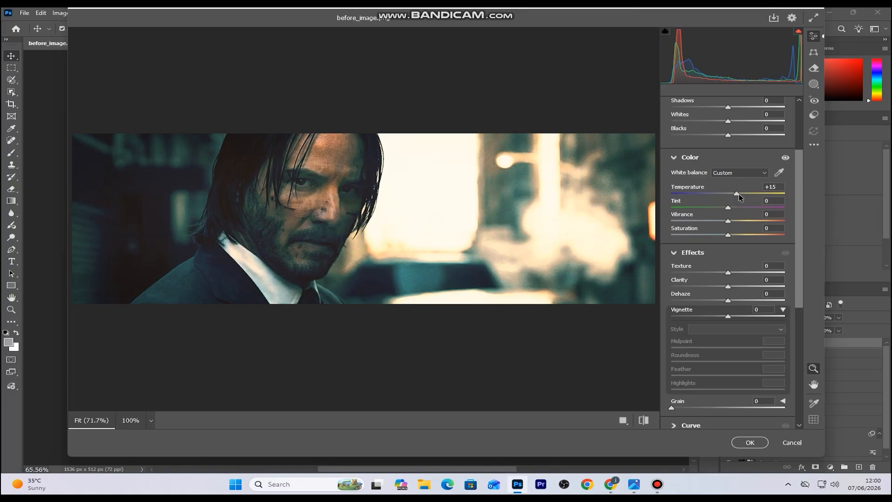
pyautogui.moveTo(728, 222); pyautogui.dragTo(740, 238)
pyautogui.moveTo(737, 193); pyautogui.dragTo(739, 194)
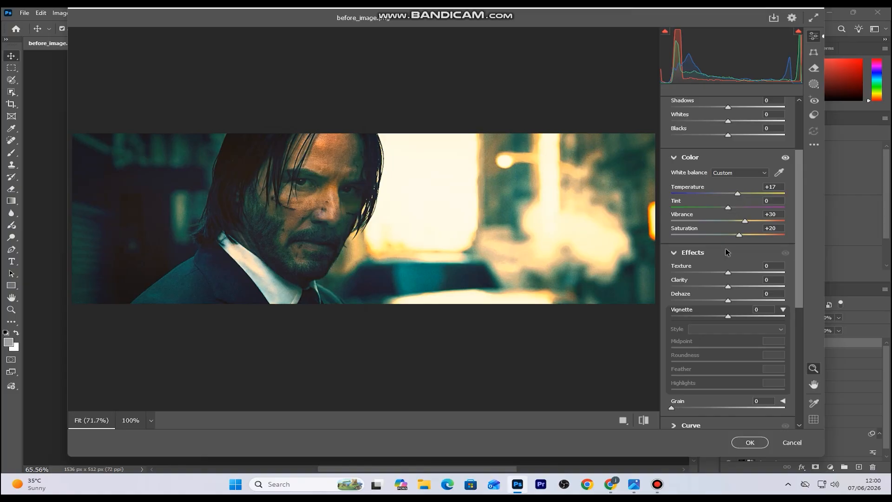
# - Set texture to +28, clarity to +5 and dehaze to 0, and adjust the temperature to +15
pyautogui.moveTo(728, 273); pyautogui.dragTo(732, 303)
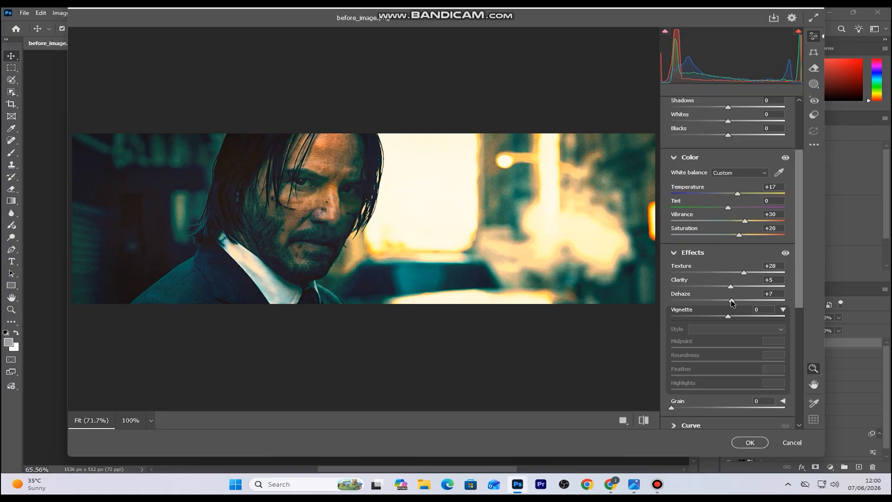
pyautogui.moveTo(729, 299); pyautogui.dragTo(728, 300)
pyautogui.moveTo(738, 192); pyautogui.dragTo(736, 195)
pyautogui.click(773, 293)
pyautogui.write('0')
# - Lift the shadows to +20 and apply the Camera Raw Filter to the merged layer
pyautogui.scroll(4, 734, 209)
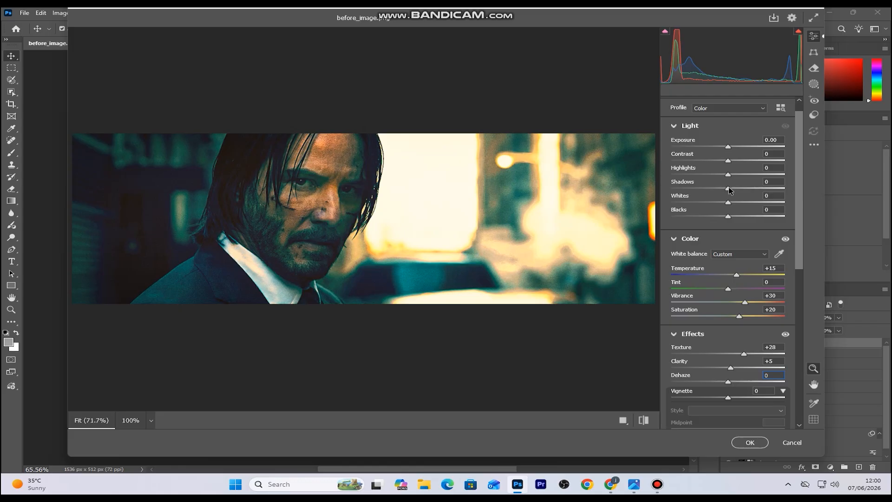
pyautogui.moveTo(729, 188)
pyautogui.mouseDown()
pyautogui.moveTo(748, 190)
pyautogui.moveTo(728, 195)
pyautogui.moveTo(741, 197)
pyautogui.mouseUp()
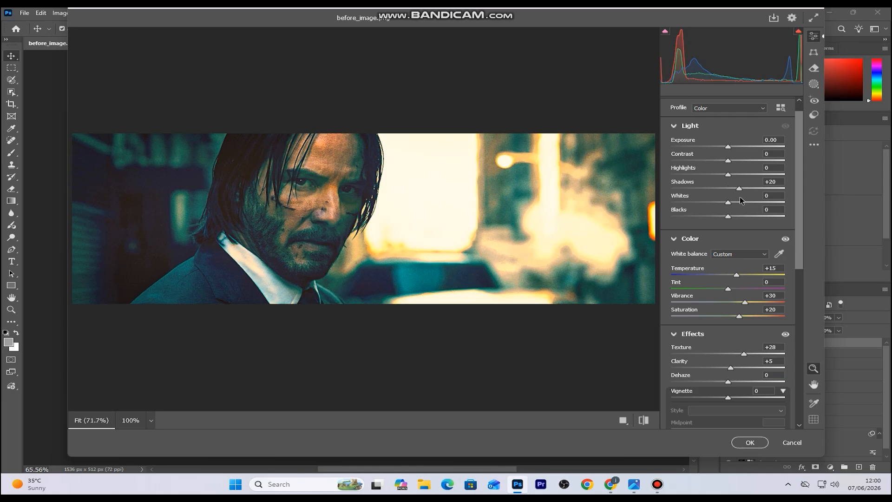
pyautogui.click(758, 445)
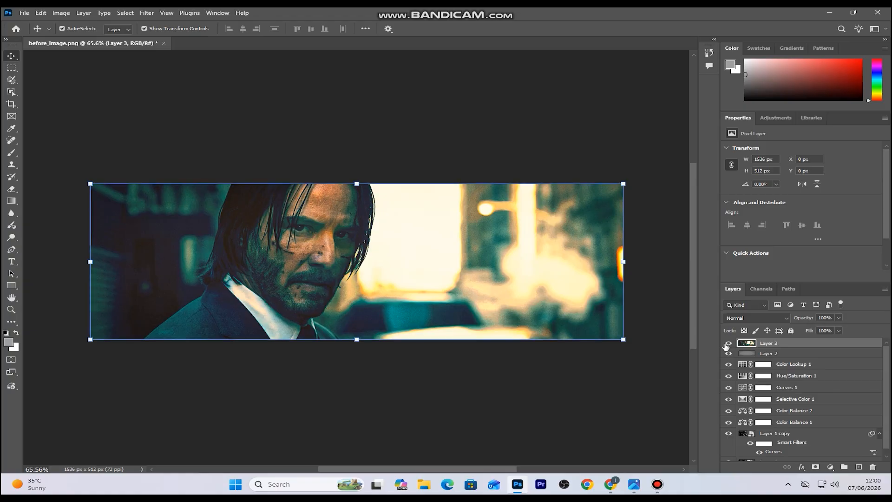
# - Toggle the merged layer's visibility to compare the image before and after the Camera Raw adjustments
pyautogui.click(727, 344)
pyautogui.click(727, 344)
pyautogui.click(727, 344)
pyautogui.click(728, 343)
pyautogui.click(728, 344)
pyautogui.click(728, 344)
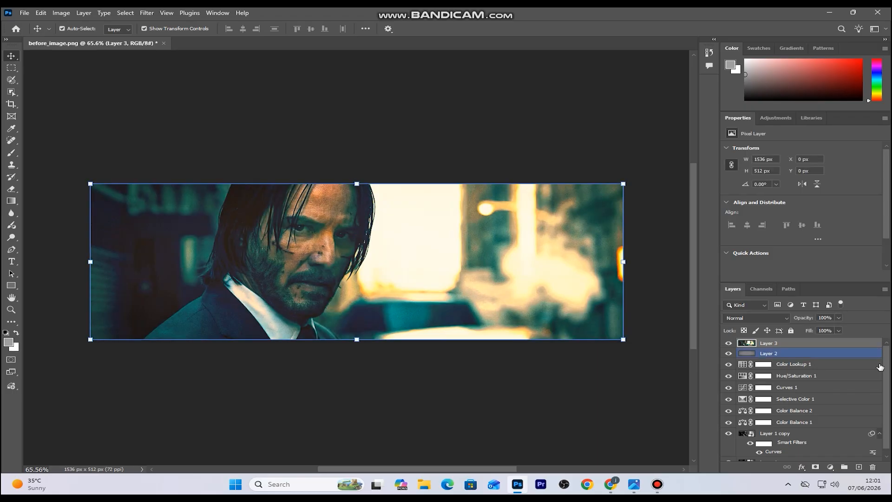
# - Group all layers from the merged top layer down to Layer 1 copy, leaving Layer 1 outside the group
pyautogui.moveTo(887, 368); pyautogui.dragTo(887, 384)
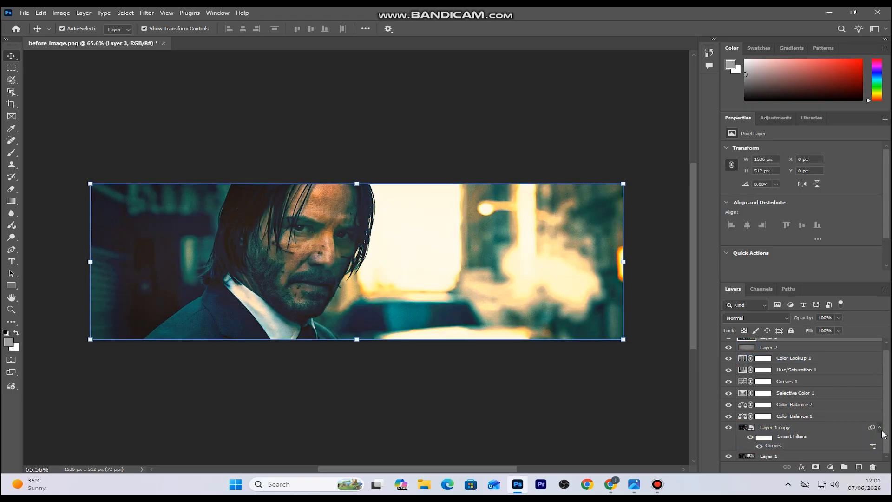
pyautogui.keyDown('shift'); pyautogui.click(824, 435); pyautogui.keyUp('shift')
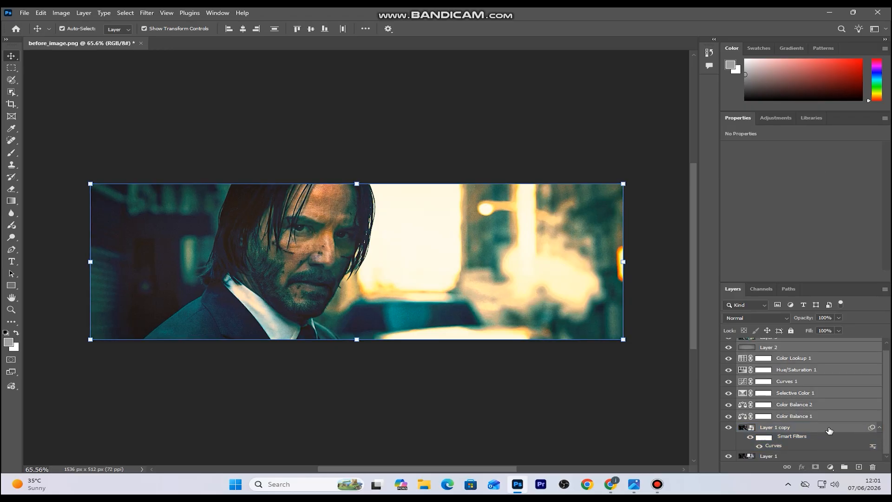
pyautogui.click(844, 467)
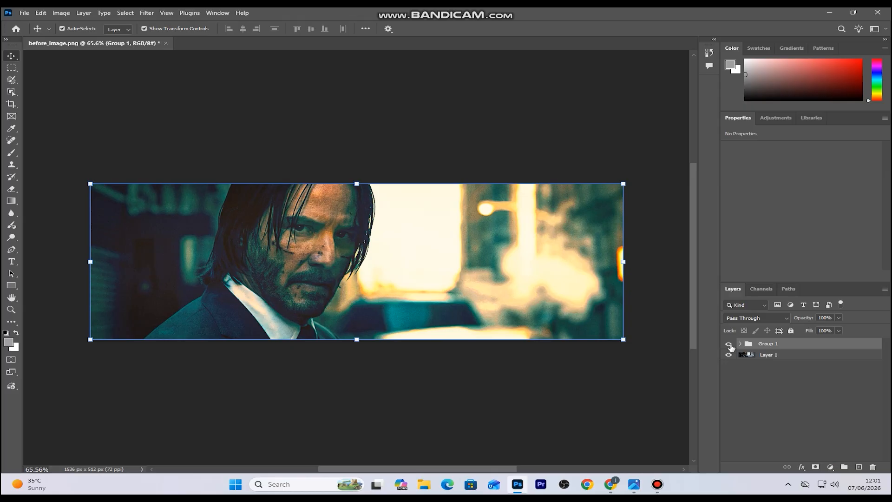
# - Hide and show the grading group to compare the full grade with the original image
pyautogui.click(729, 345)
pyautogui.click(729, 345)
pyautogui.click(729, 344)
pyautogui.click(730, 344)
# - Set the grading group's opacity to 80%
pyautogui.click(825, 317)
pyautogui.write('90')
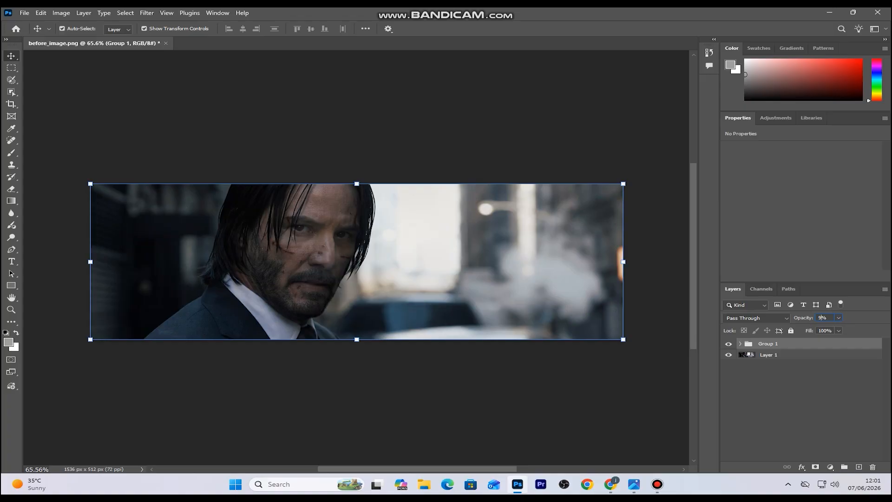
pyautogui.press('BackSpace')
pyautogui.press('BackSpace')
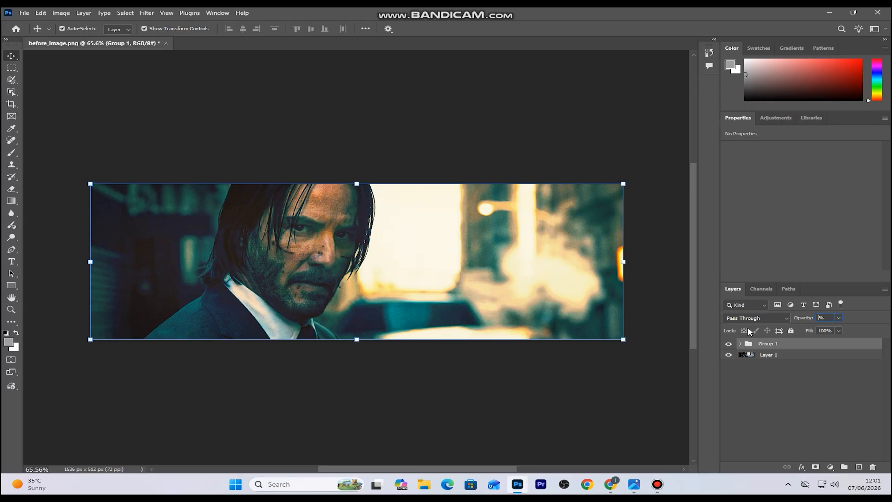
pyautogui.write('80')
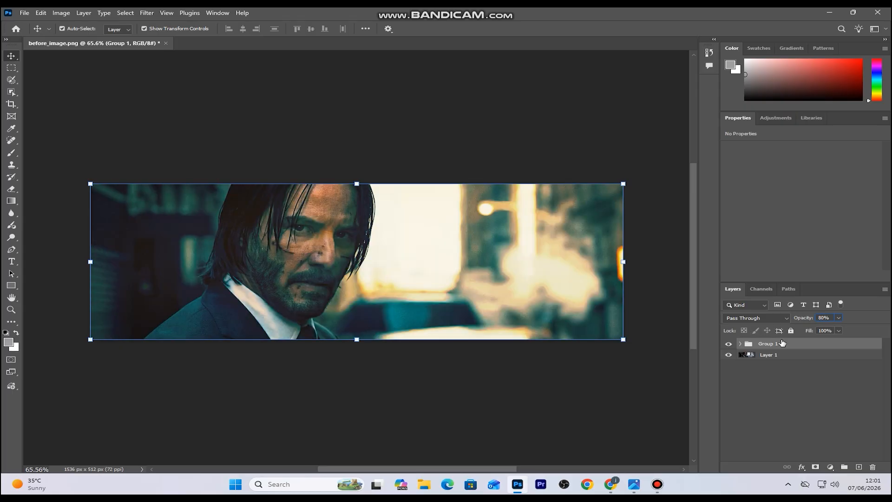
# - Compare the original with the softened grade by toggling the group, and examine the image up close and from afar
pyautogui.click(729, 343)
pyautogui.click(728, 344)
pyautogui.click(728, 344)
pyautogui.click(729, 344)
pyautogui.scroll(1, 388, 247)
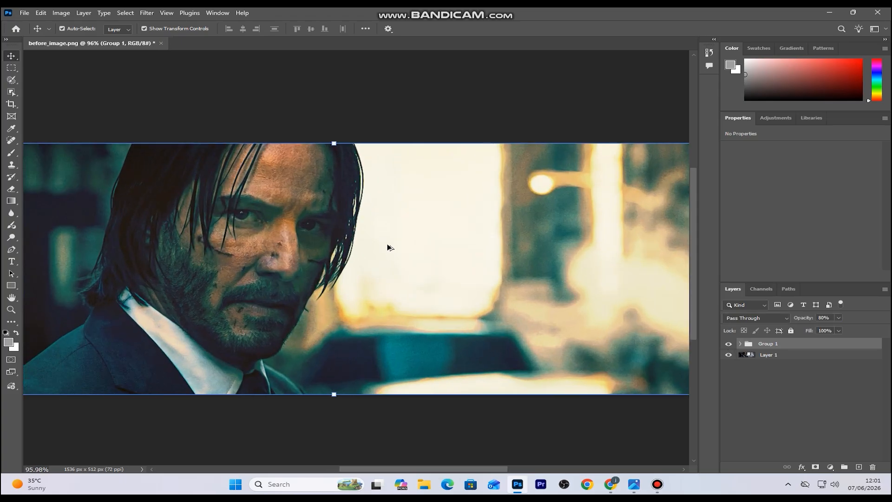
pyautogui.scroll(-3, 388, 247)
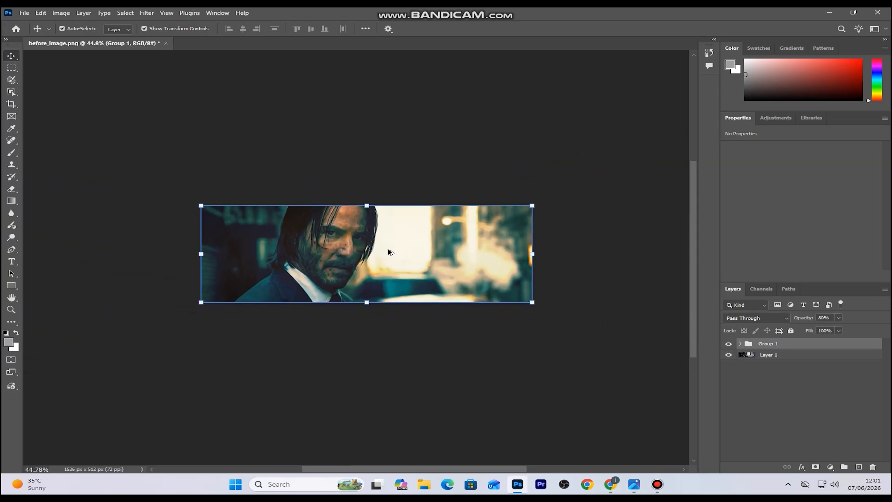